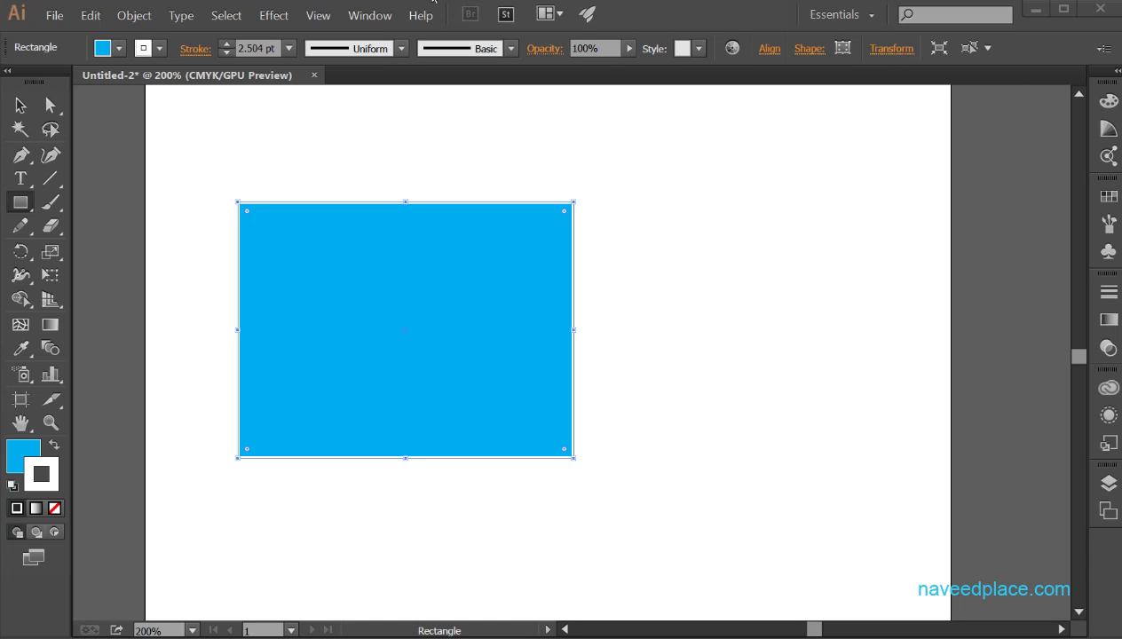
# Open the Window menu to view all available panels.
pyautogui.click(369, 15)
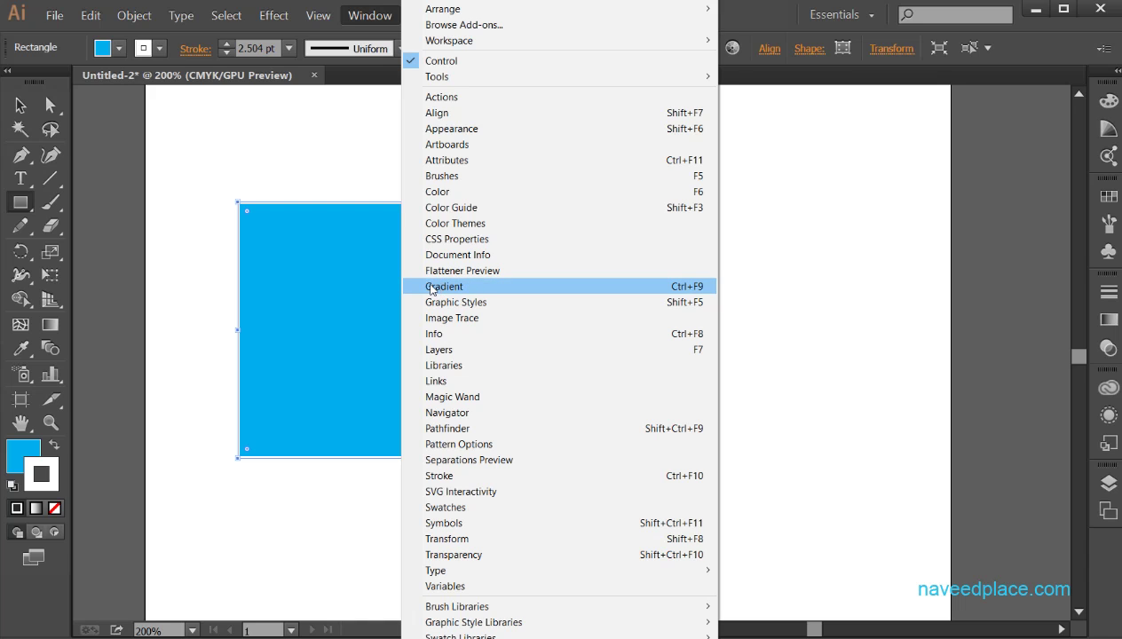
# Open the Gradient panel beside the blue rectangle, then return to the Window menu.
pyautogui.click(465, 287)
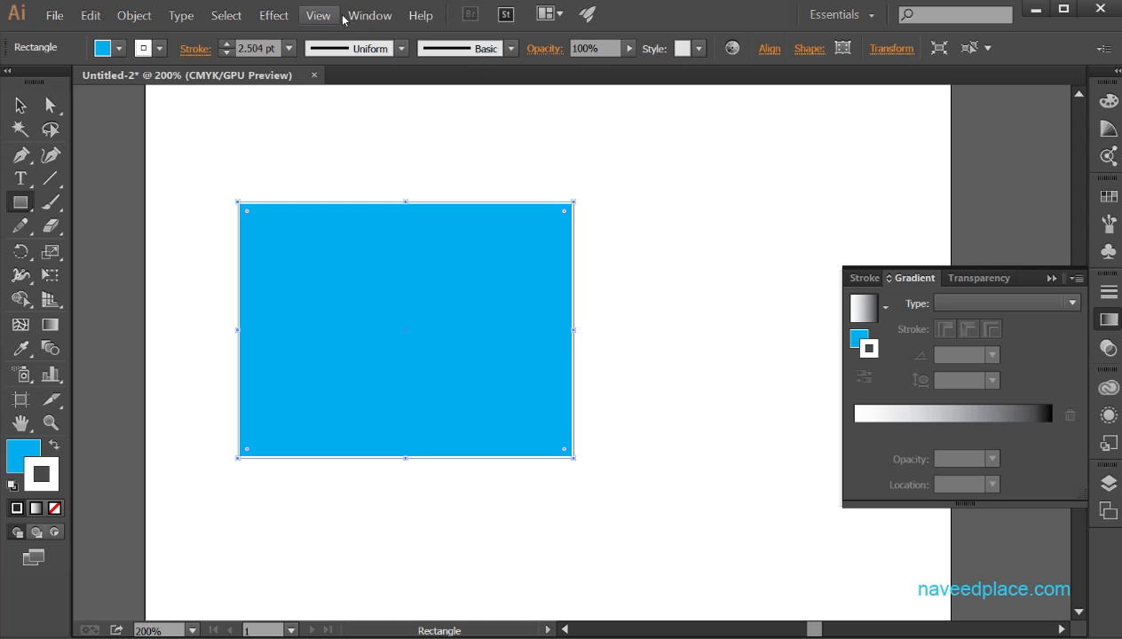
pyautogui.click(369, 15)
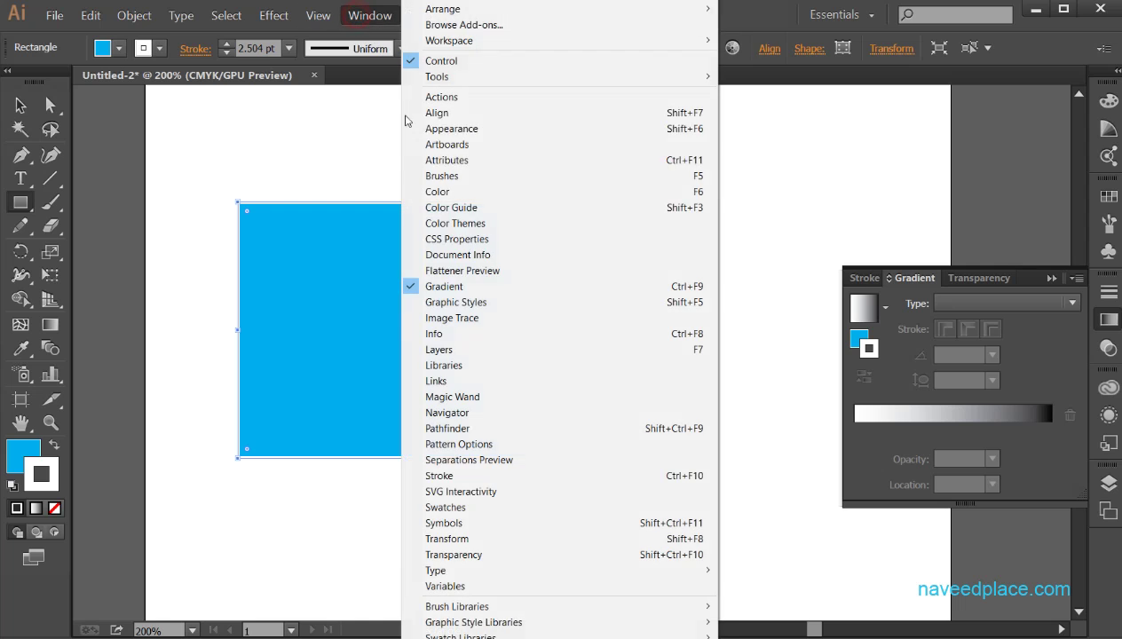
# Show the Graphic Styles panel, switch to the Selection tool, and click the swirl and foliage styles.
pyautogui.click(455, 302)
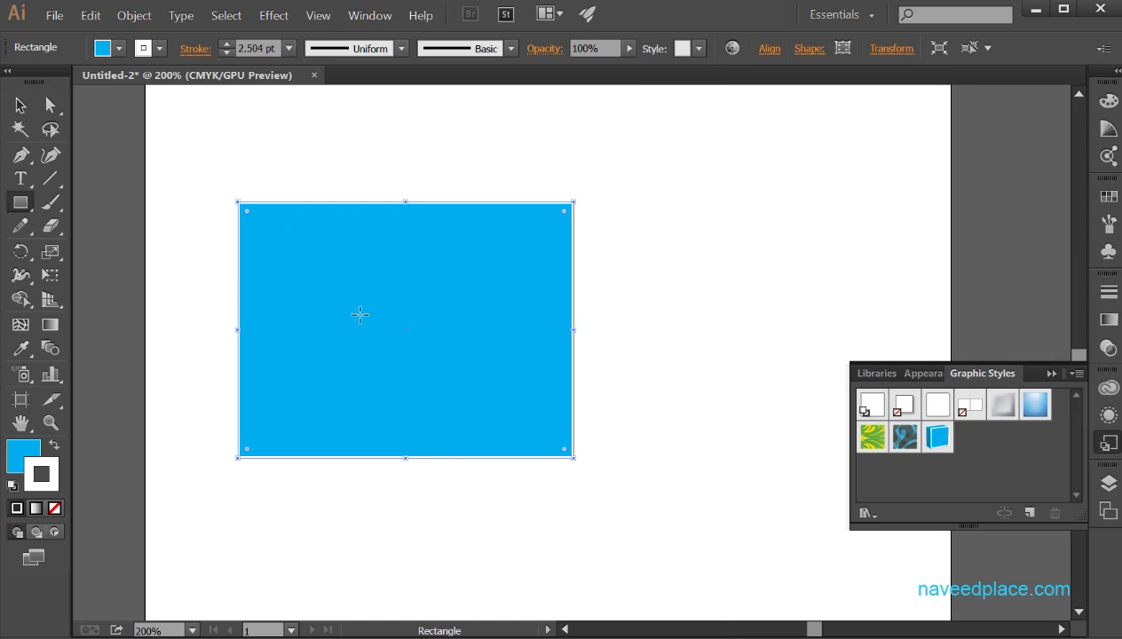
pyautogui.click(20, 106)
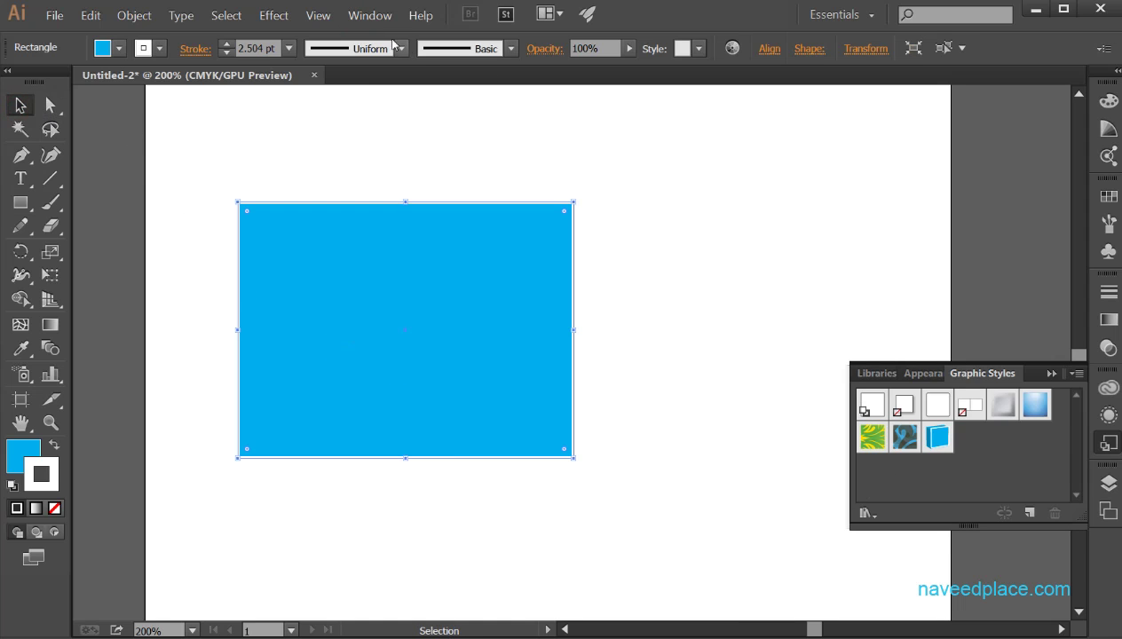
pyautogui.click(370, 16)
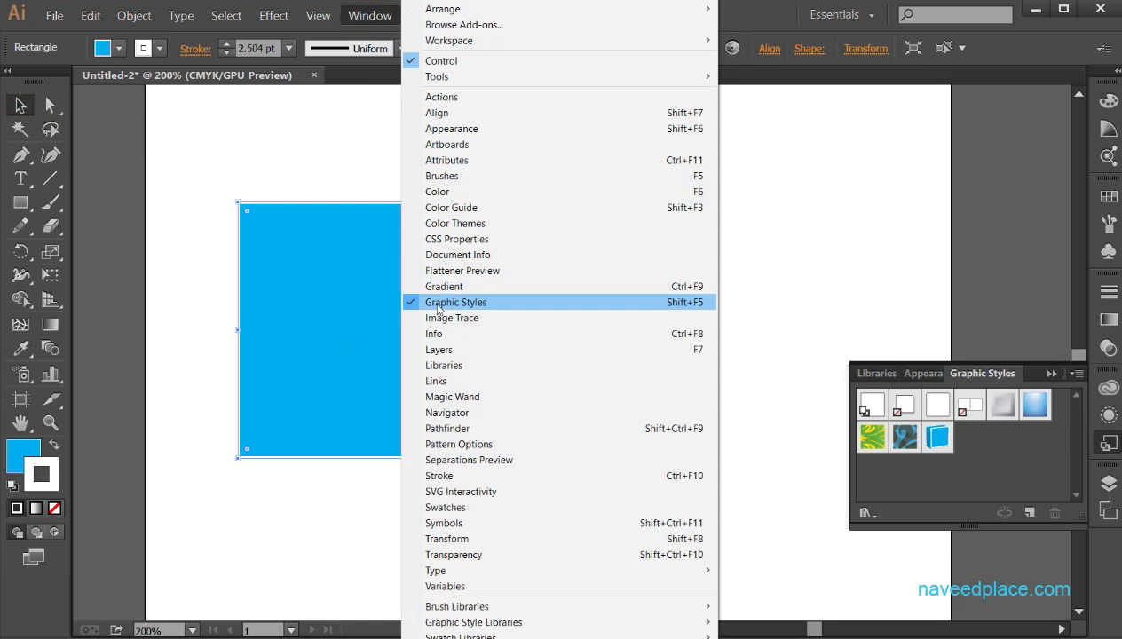
pyautogui.click(794, 267)
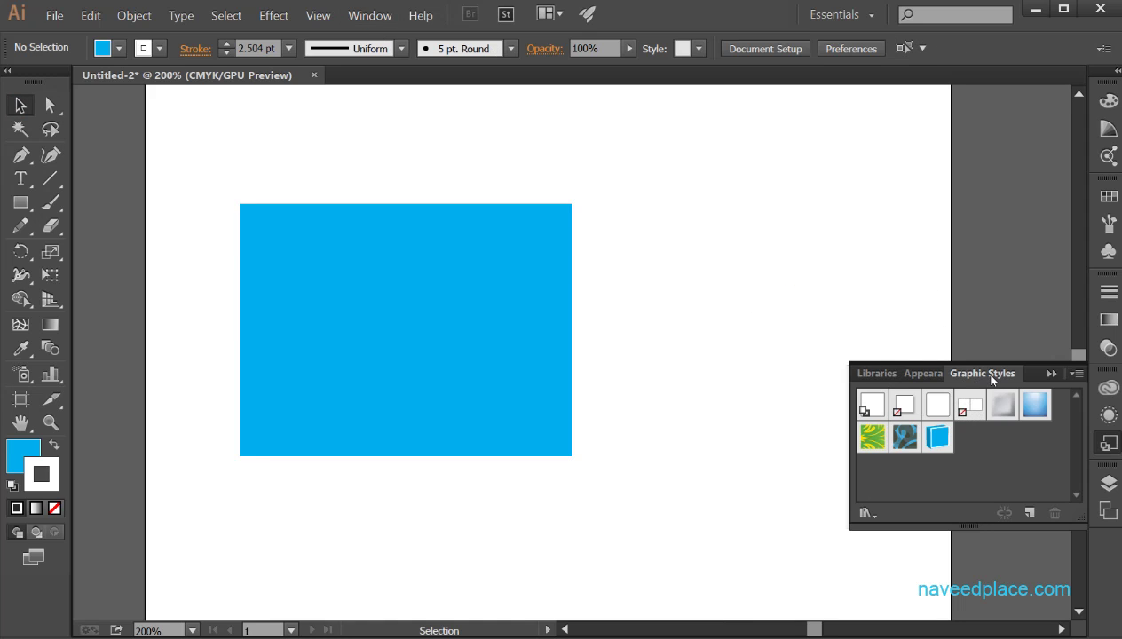
pyautogui.click(904, 436)
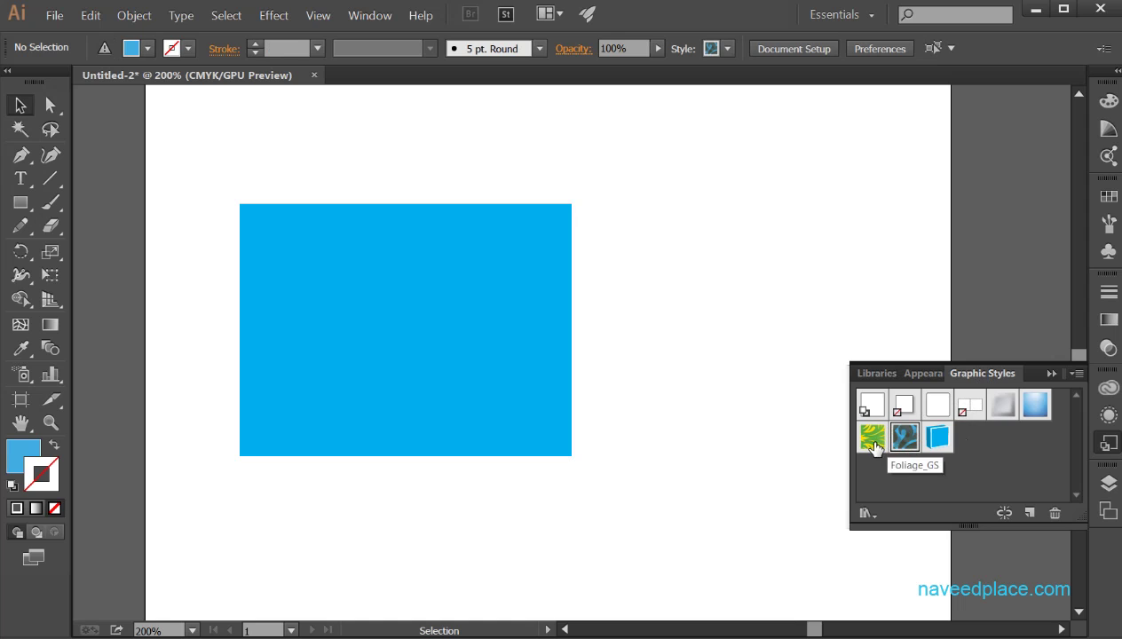
pyautogui.click(871, 436)
# Select the blue rectangle, try swirl, gradient and 3D styles, and settle on Foliage_GS.
pyautogui.click(428, 290)
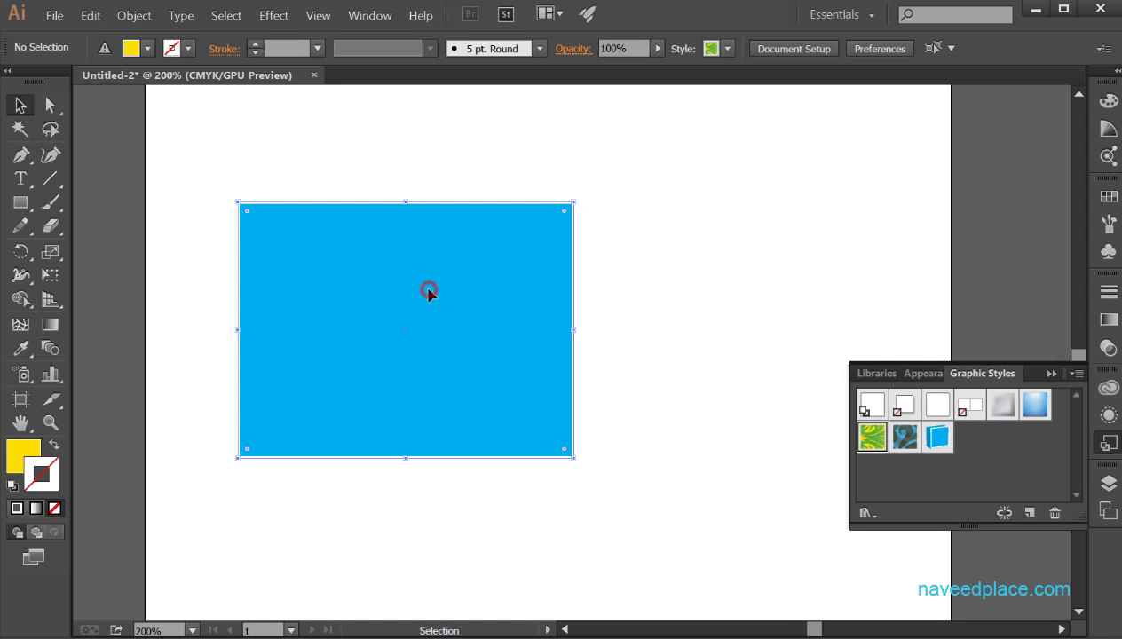
pyautogui.click(896, 431)
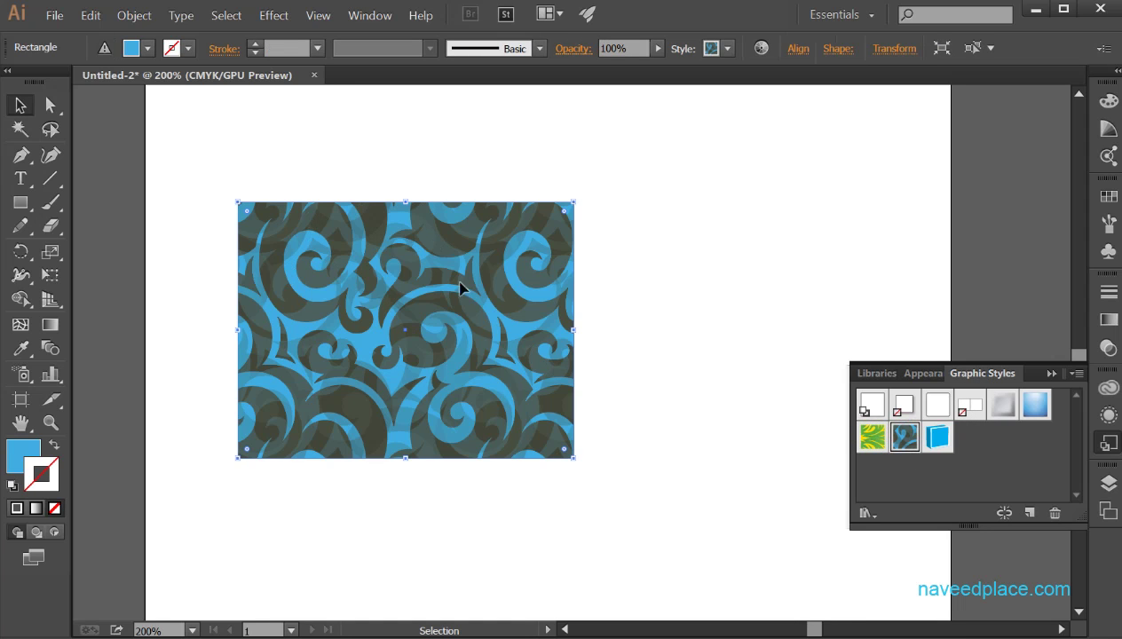
pyautogui.click(872, 435)
pyautogui.click(1034, 405)
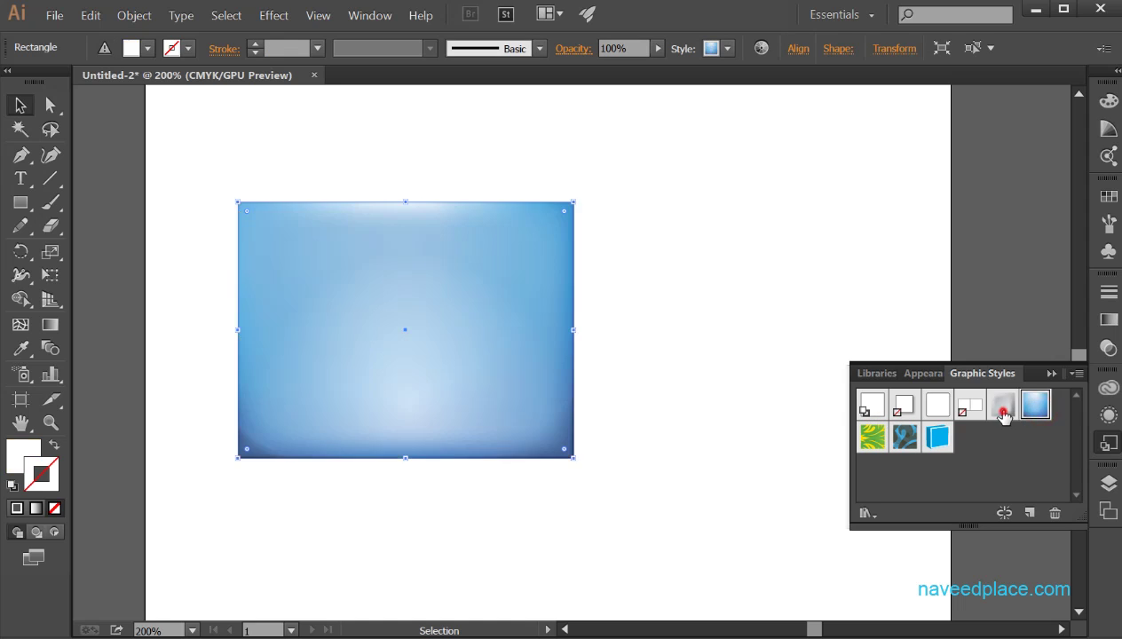
pyautogui.click(1001, 406)
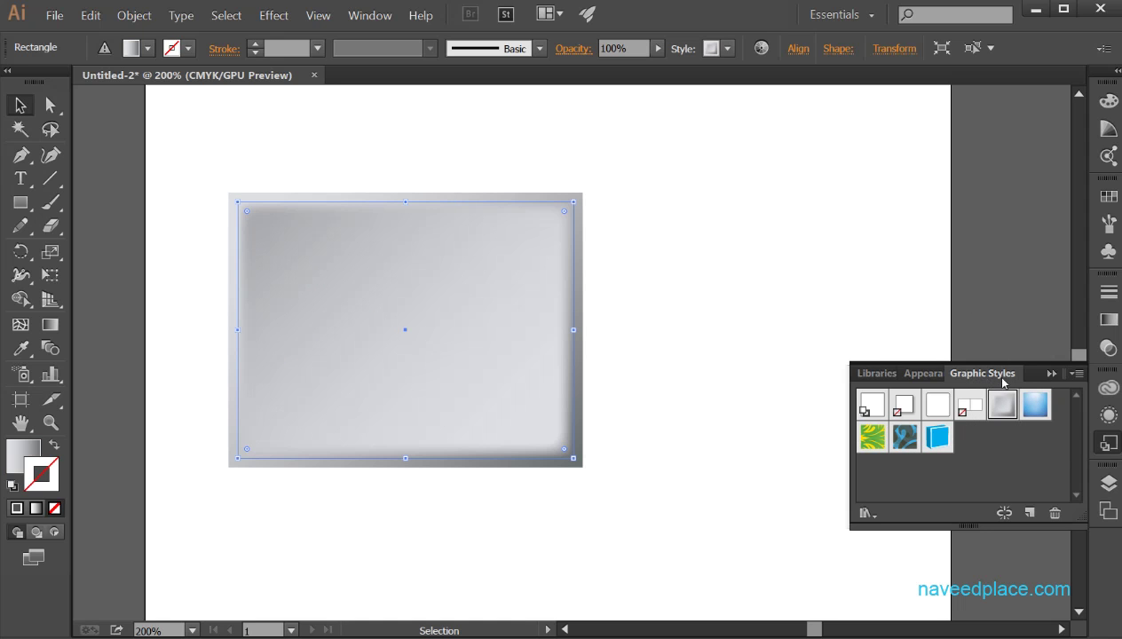
pyautogui.click(868, 438)
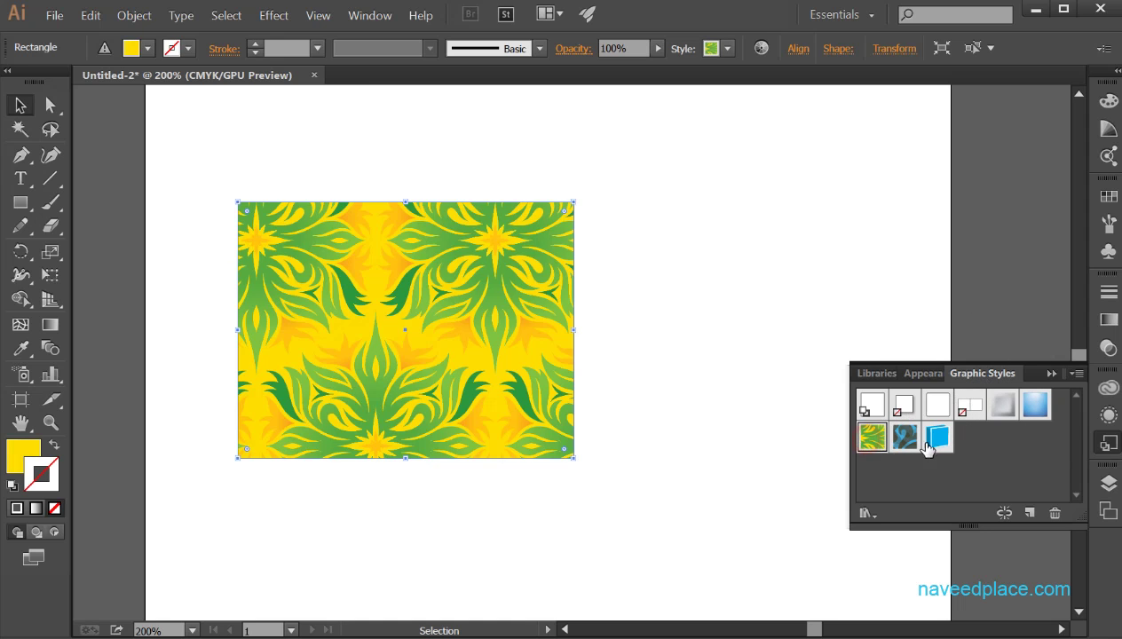
pyautogui.click(937, 437)
pyautogui.click(905, 436)
pyautogui.click(871, 438)
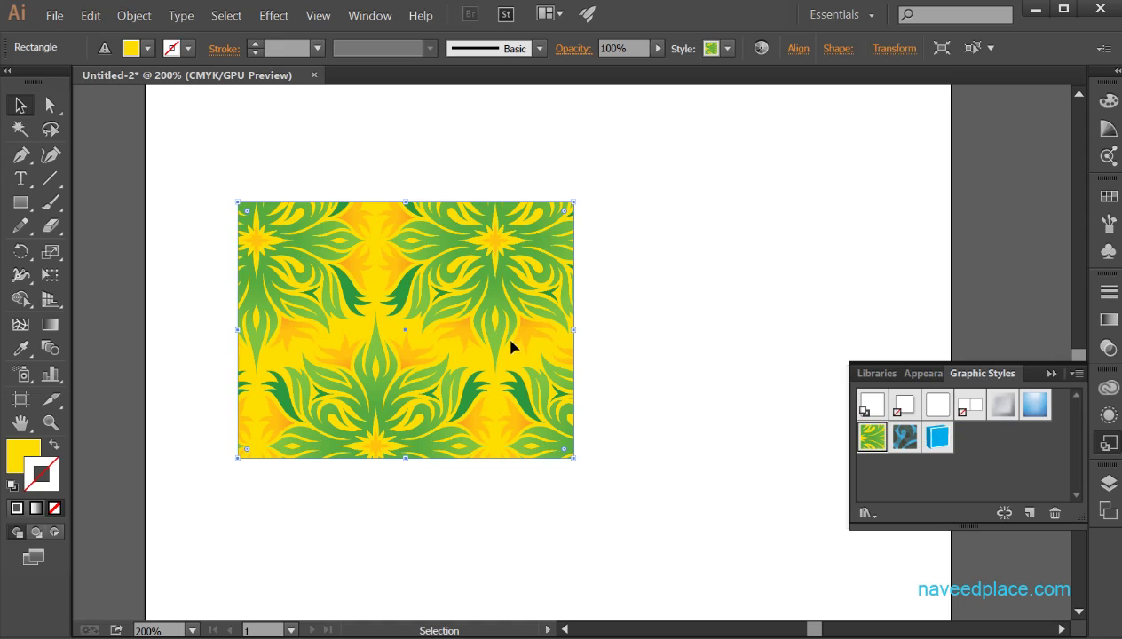
# Apply the red 3D cube style from the 3D Effects library, then close it and deselect.
pyautogui.click(865, 513)
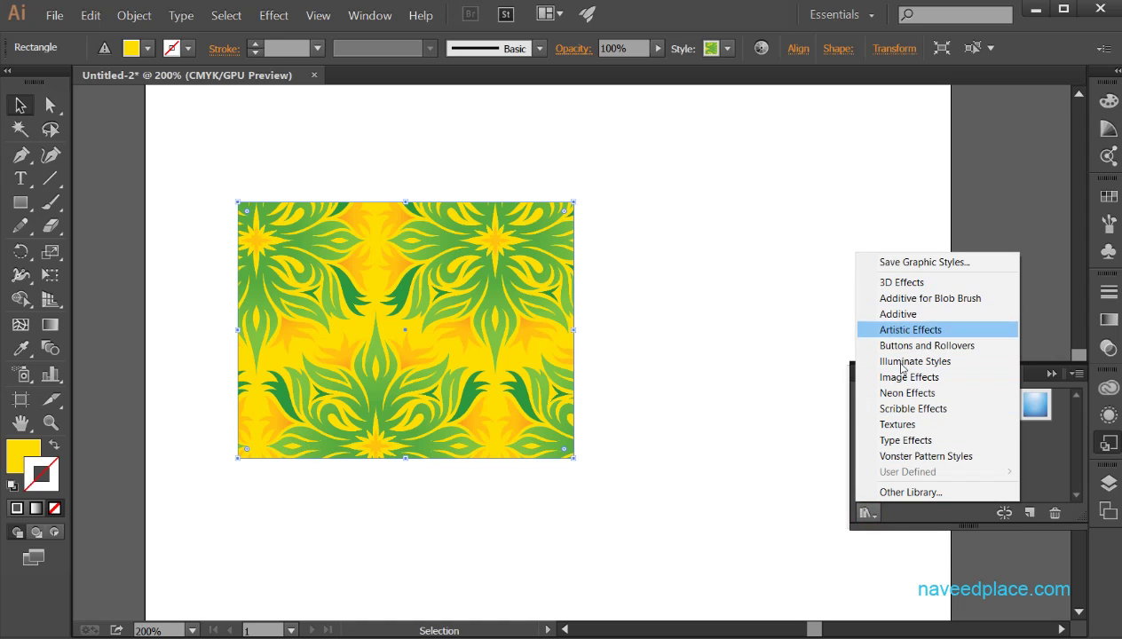
pyautogui.click(916, 282)
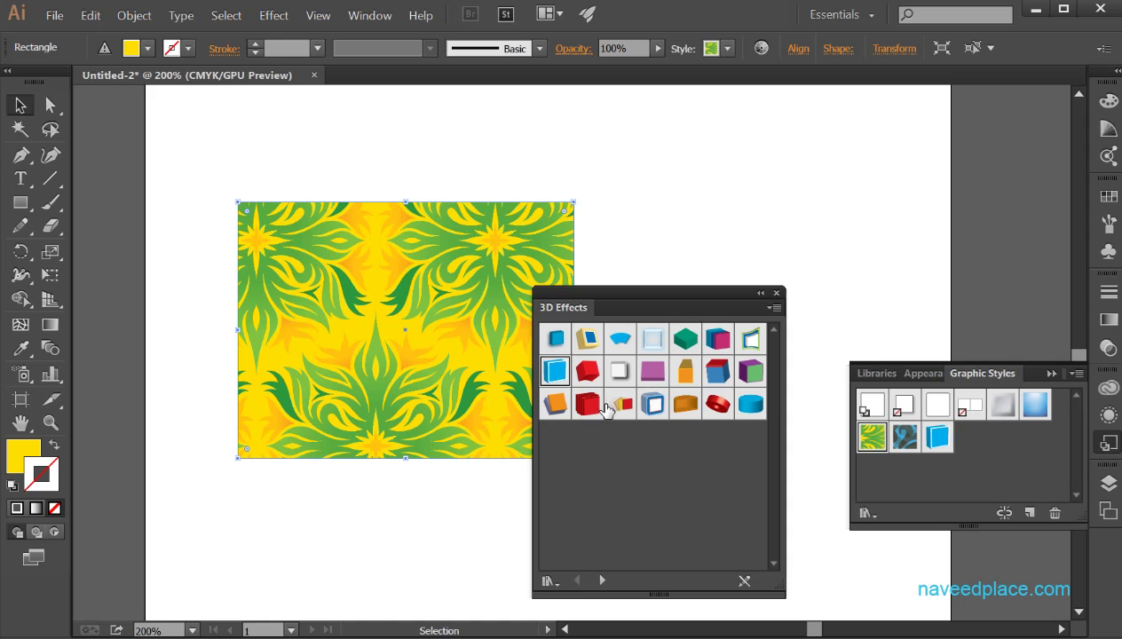
pyautogui.click(585, 405)
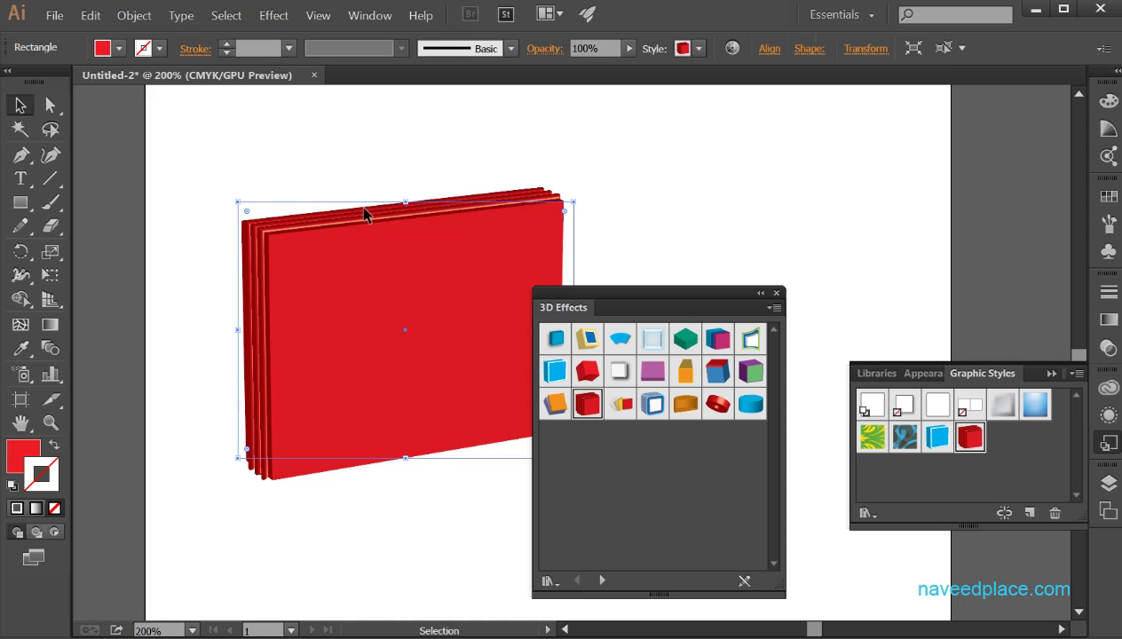
pyautogui.click(777, 293)
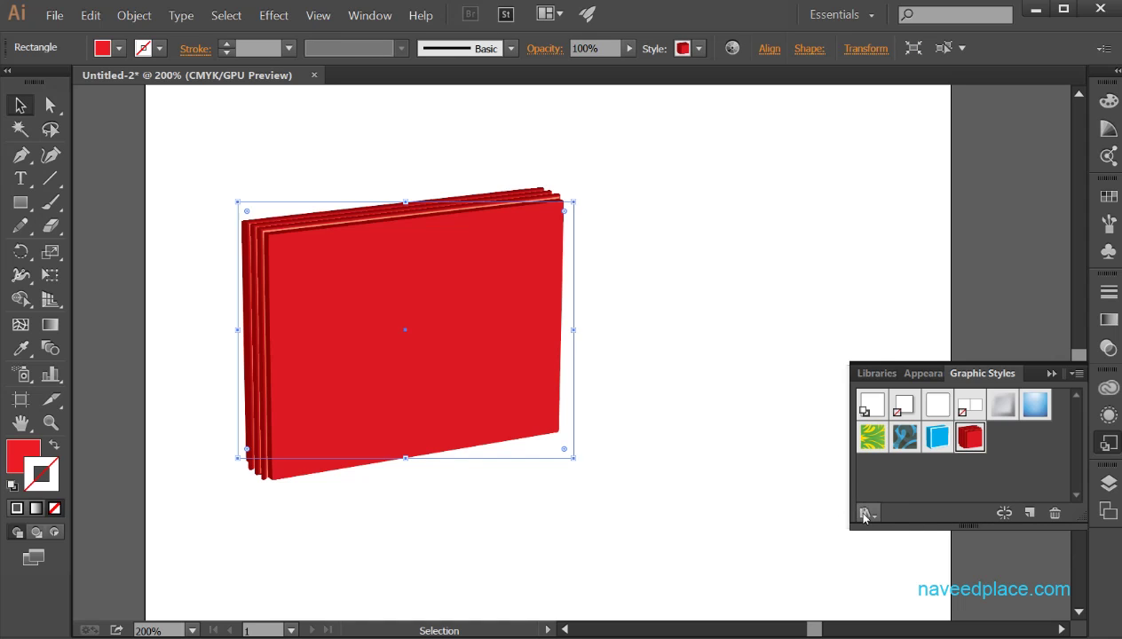
pyautogui.click(870, 515)
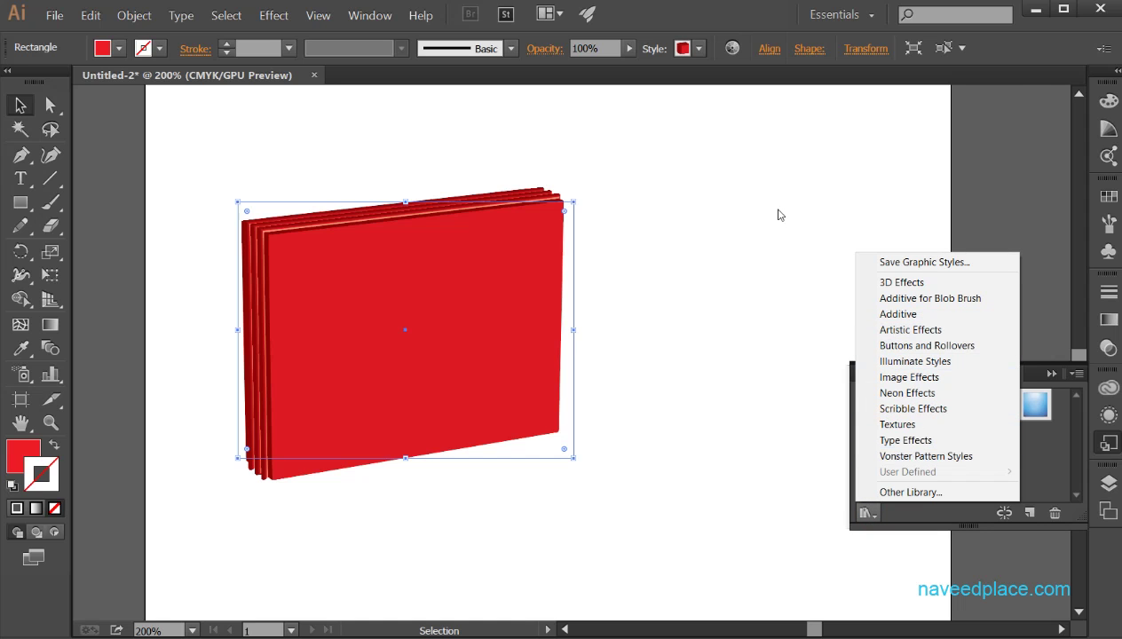
pyautogui.click(725, 298)
pyautogui.click(1050, 373)
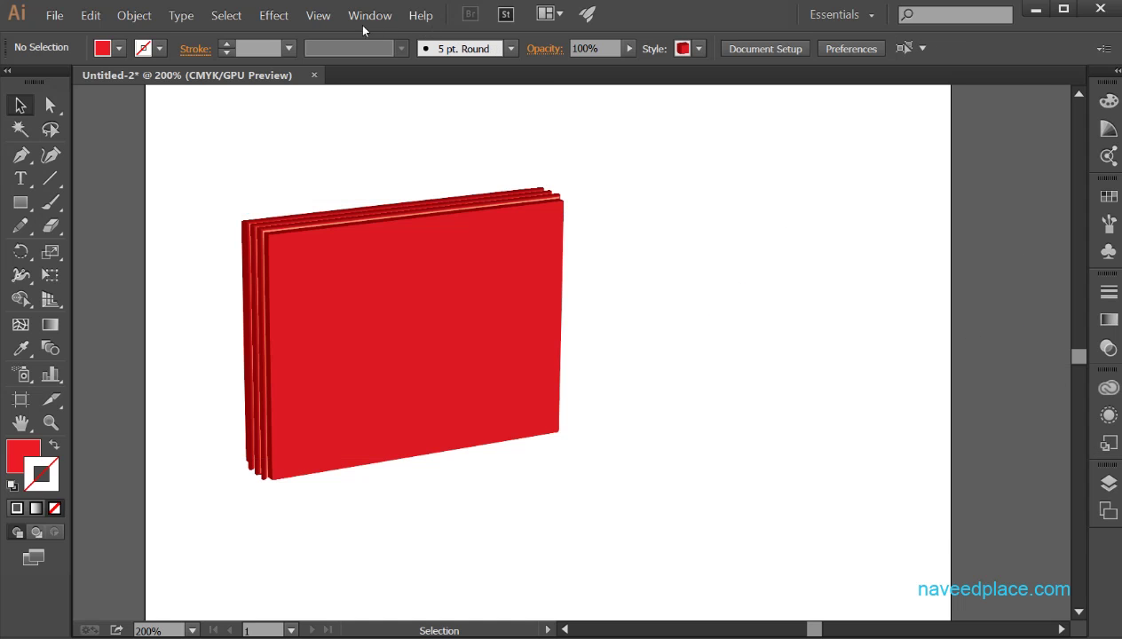
pyautogui.click(321, 16)
pyautogui.moveTo(378, 18)
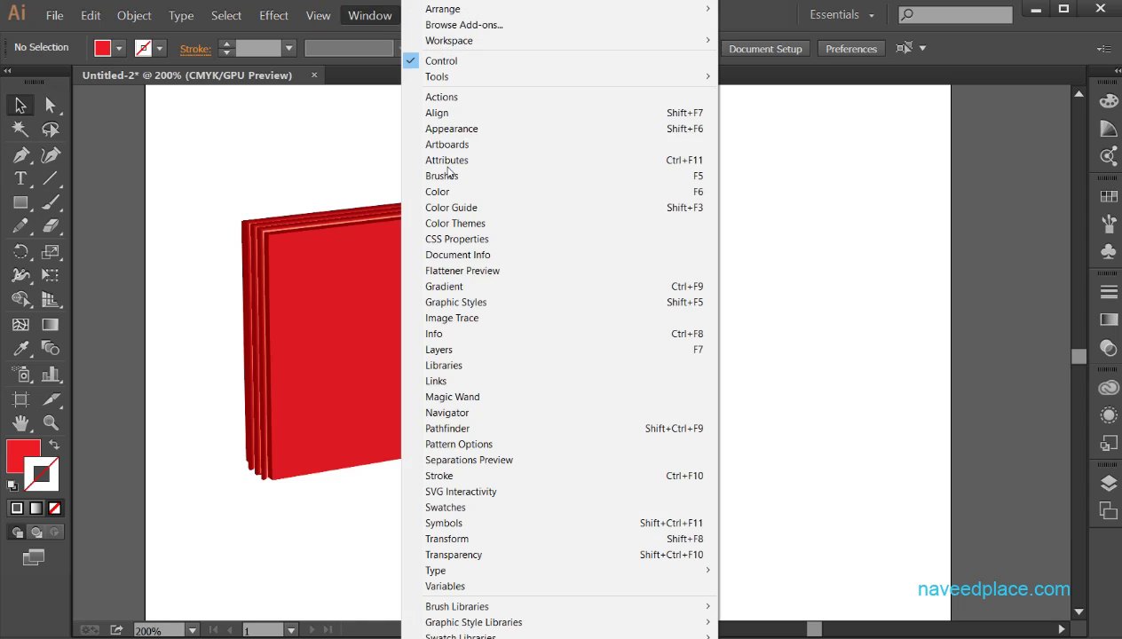
pyautogui.click(491, 327)
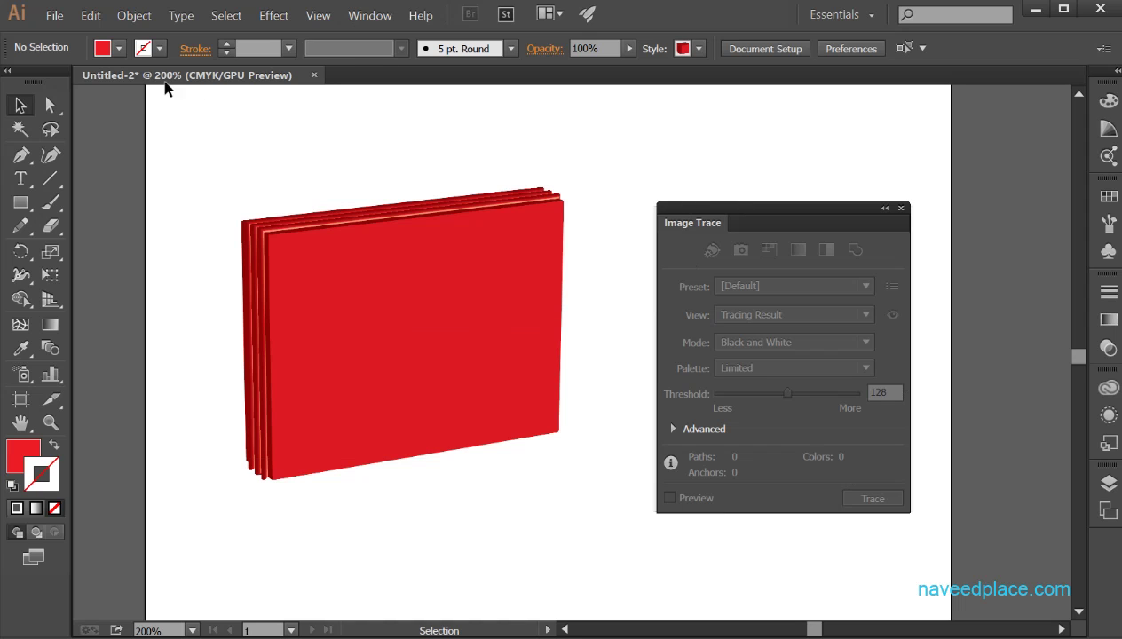
pyautogui.click(55, 16)
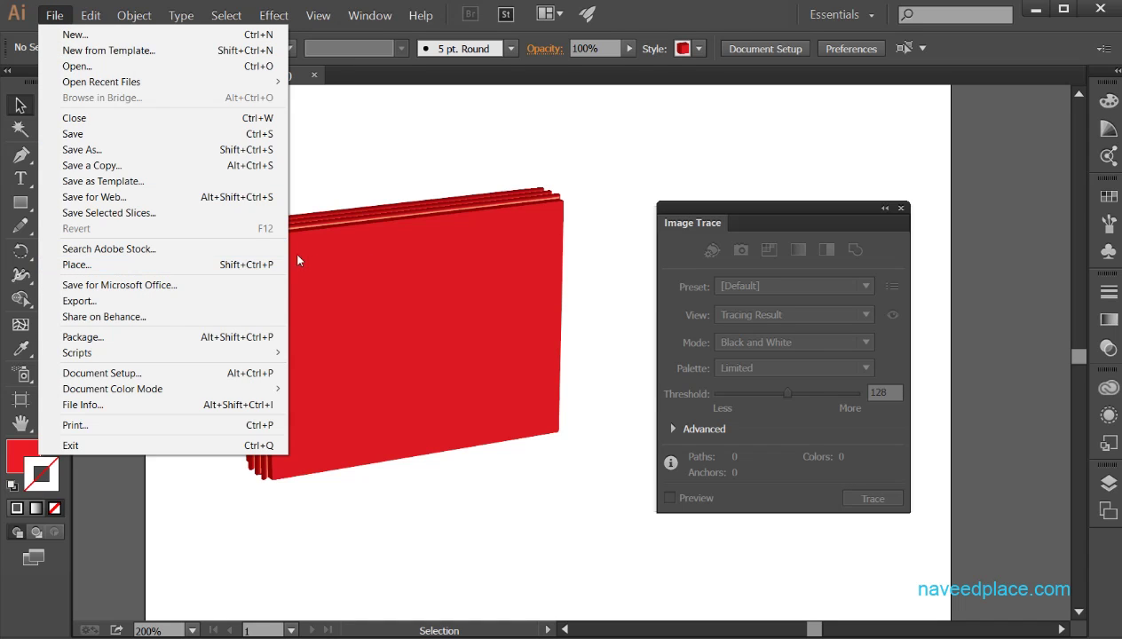
pyautogui.click(618, 383)
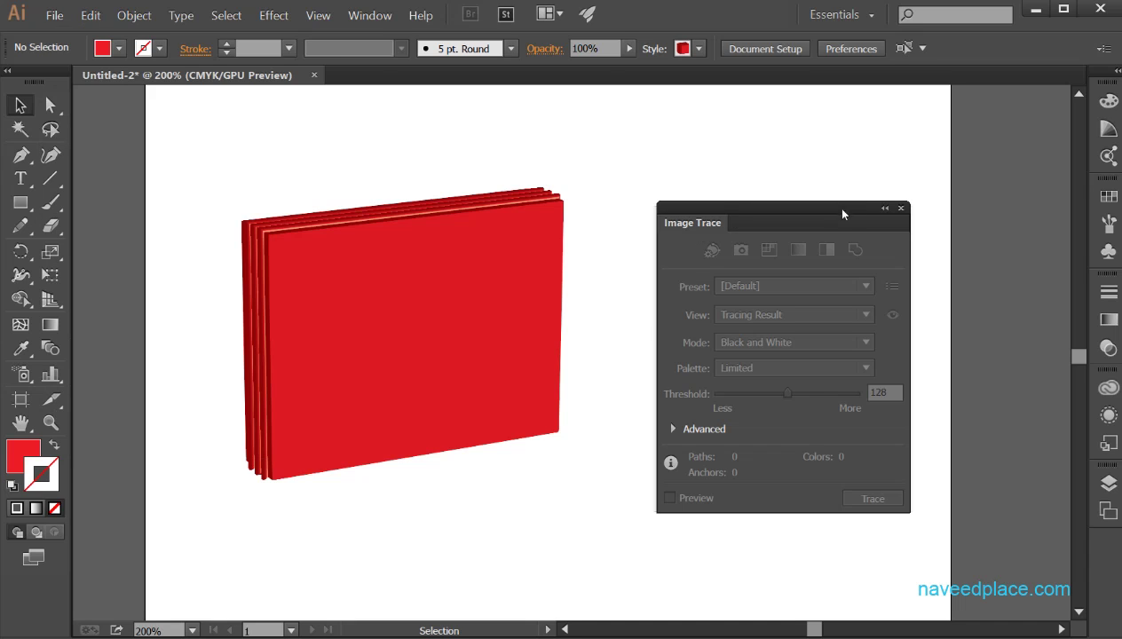
pyautogui.click(899, 209)
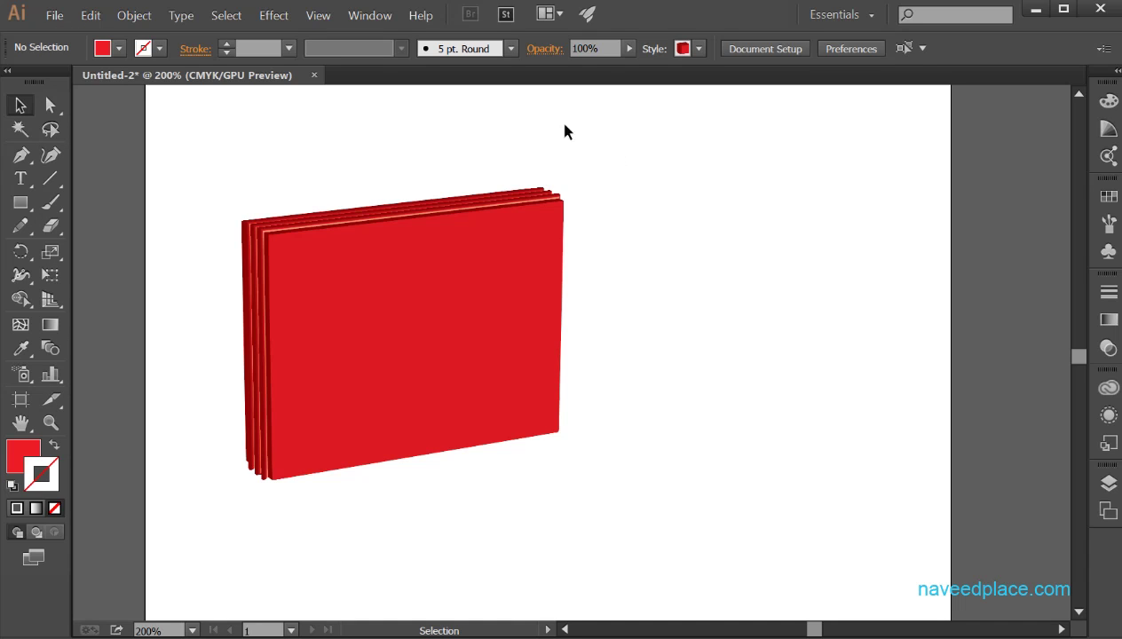
# Open the Info panel and drag the red 3D object right to X 285, Y 423.
pyautogui.click(370, 16)
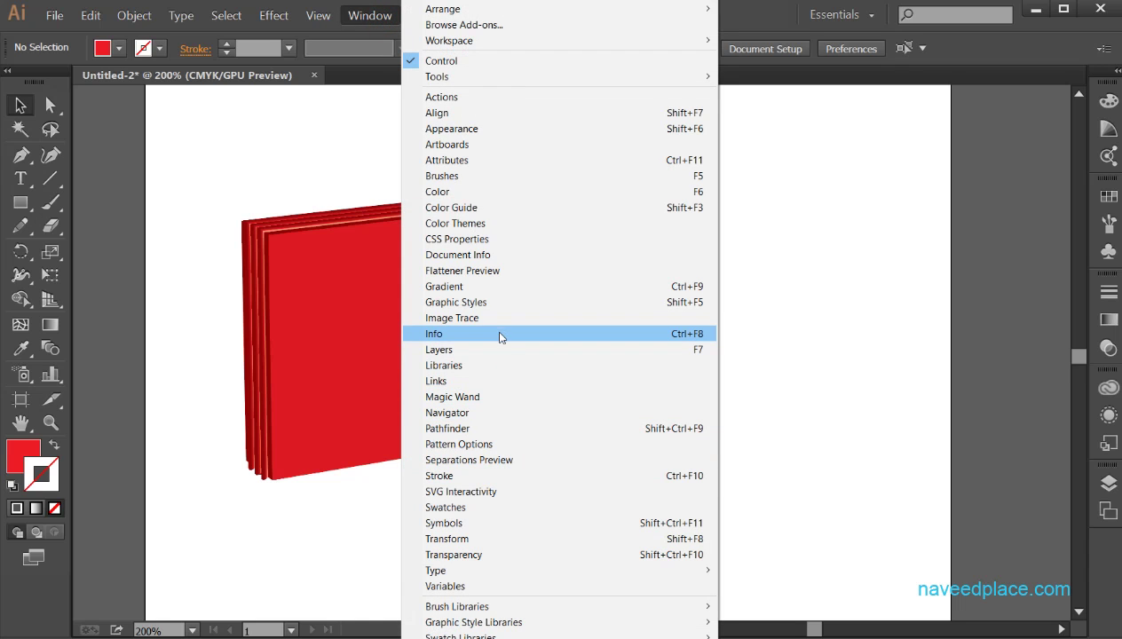
pyautogui.click(475, 336)
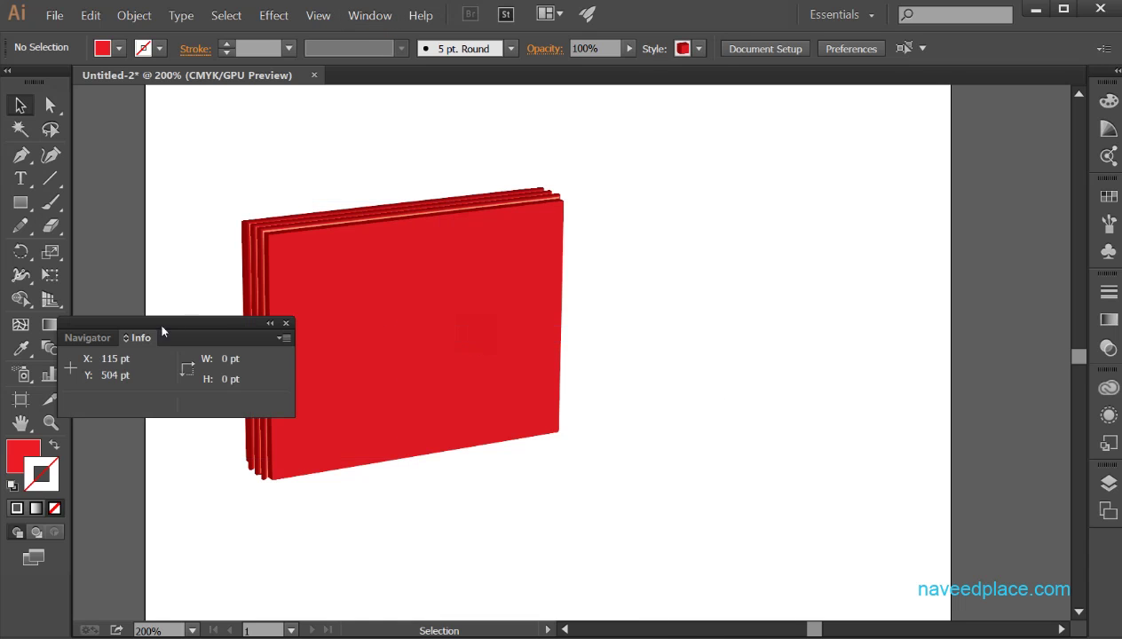
pyautogui.moveTo(329, 298); pyautogui.dragTo(612, 302)
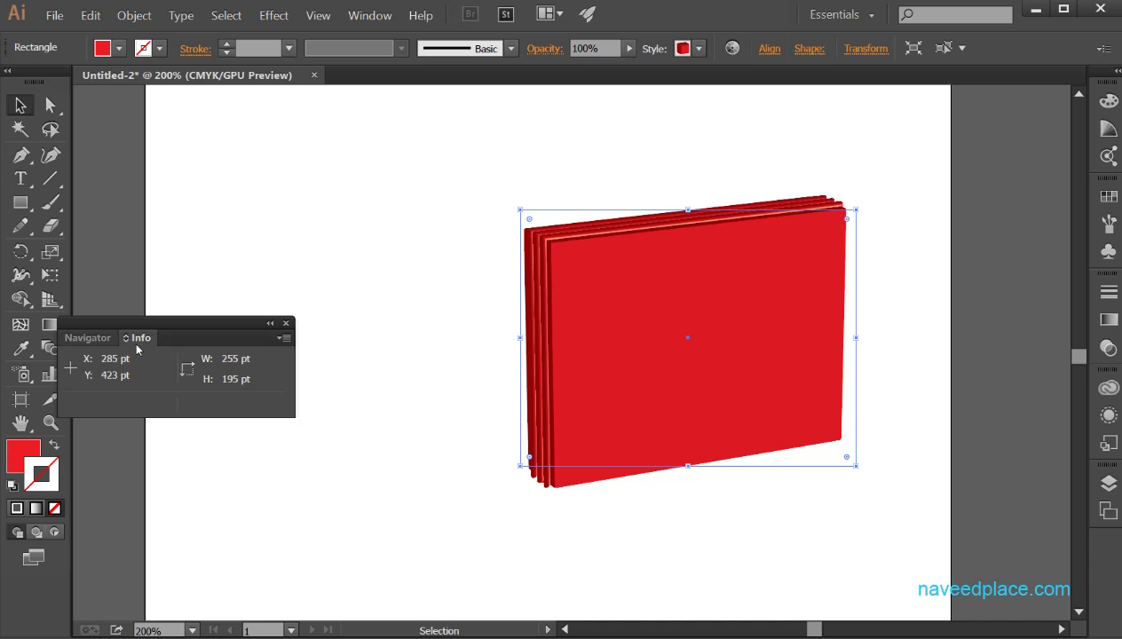
# Open the Layers panel, then the Libraries panel with its Creative Cloud install notice.
pyautogui.click(364, 18)
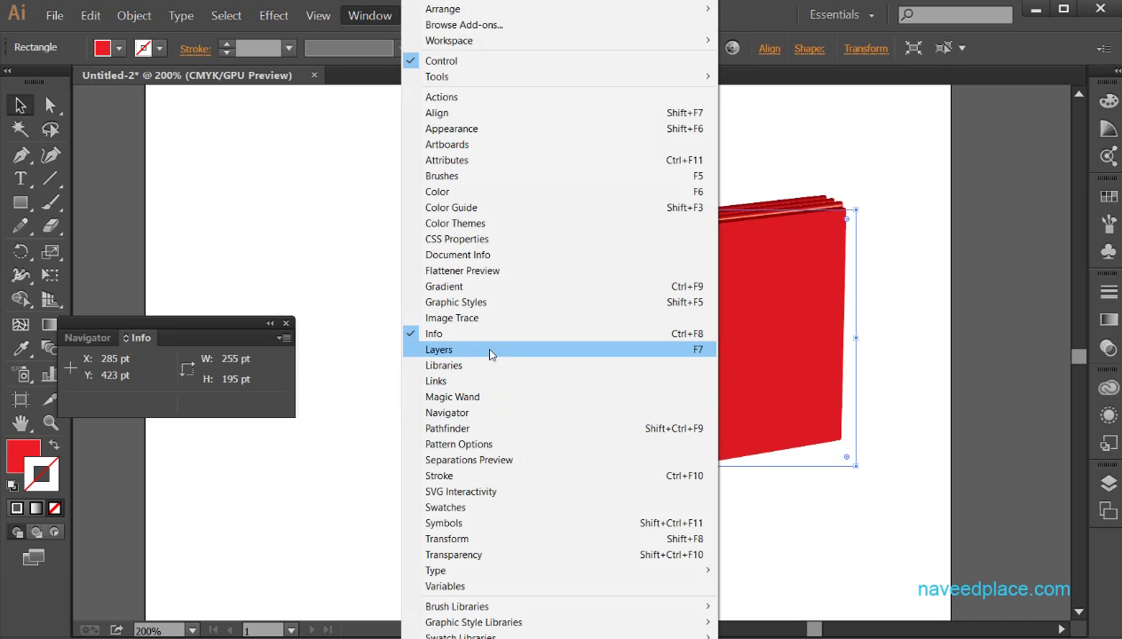
pyautogui.click(438, 351)
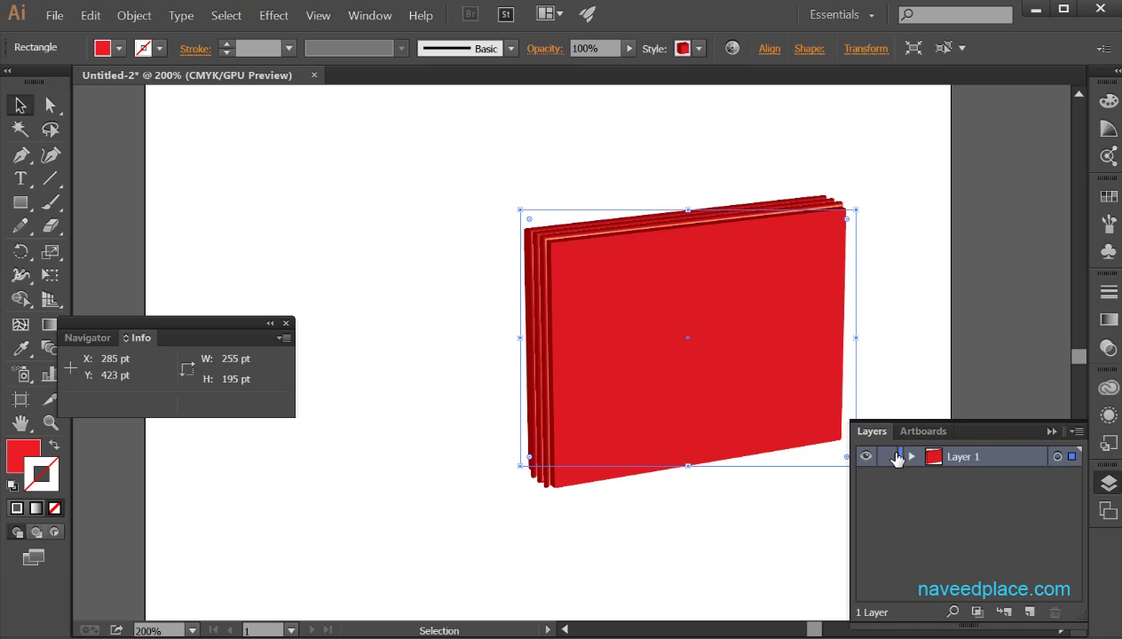
pyautogui.click(371, 20)
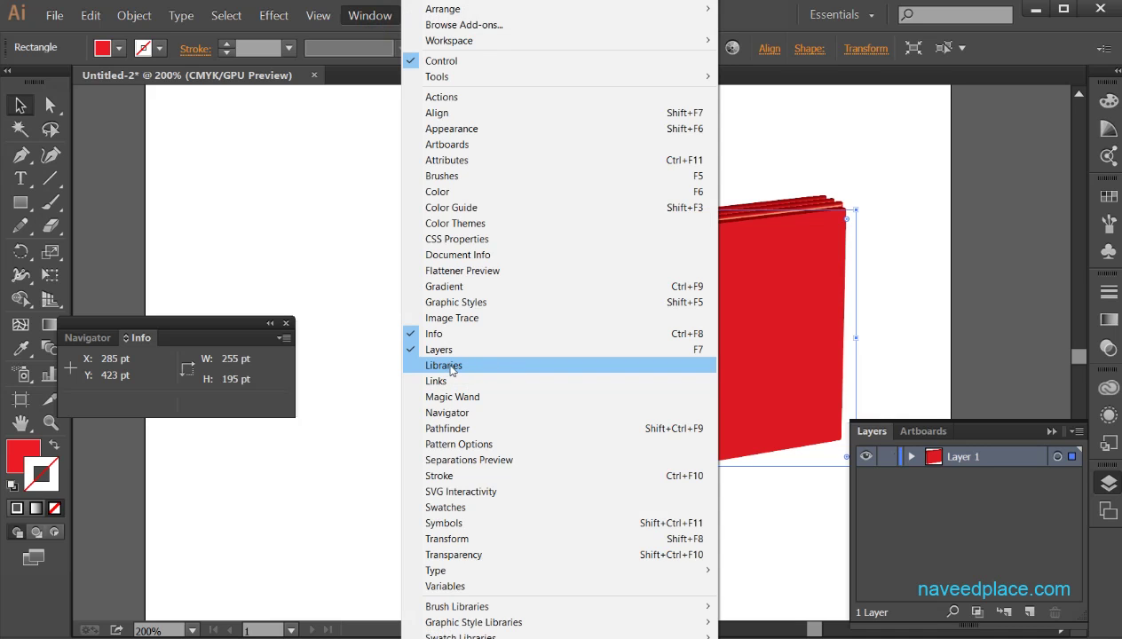
pyautogui.click(462, 366)
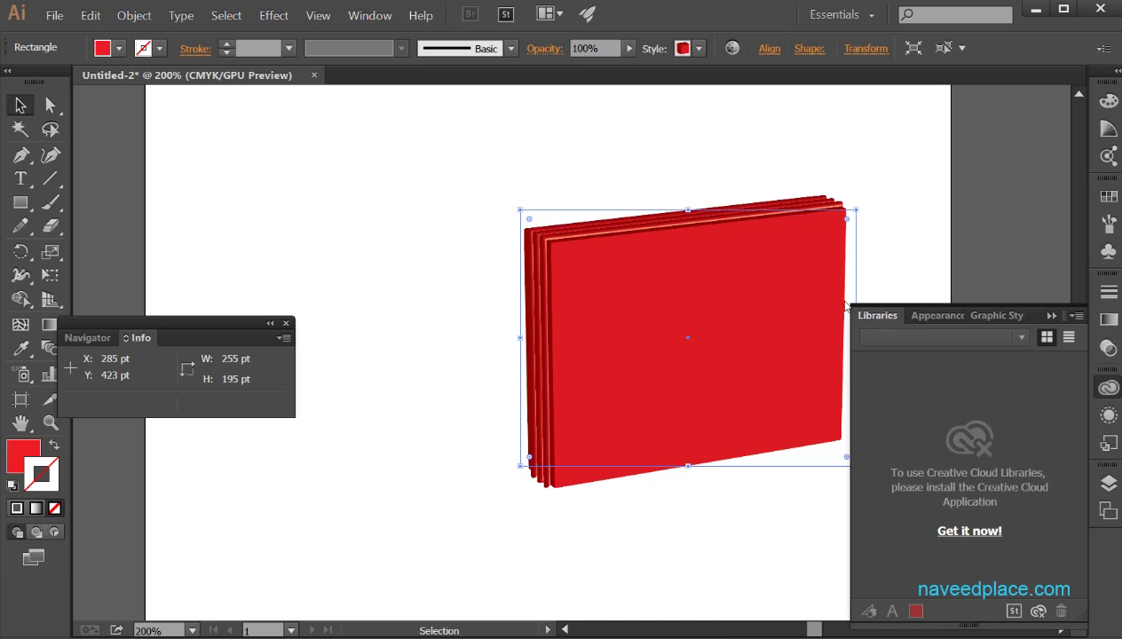
# Bring up the panel list, dismiss it unchanged, then bring it up once more.
pyautogui.click(369, 15)
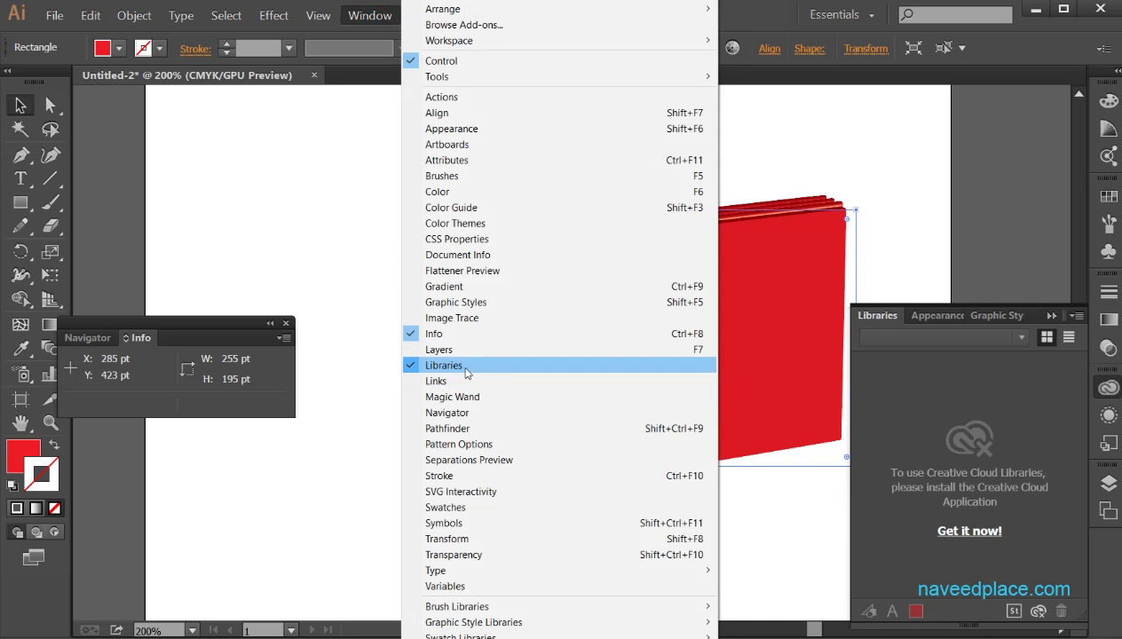
pyautogui.click(929, 359)
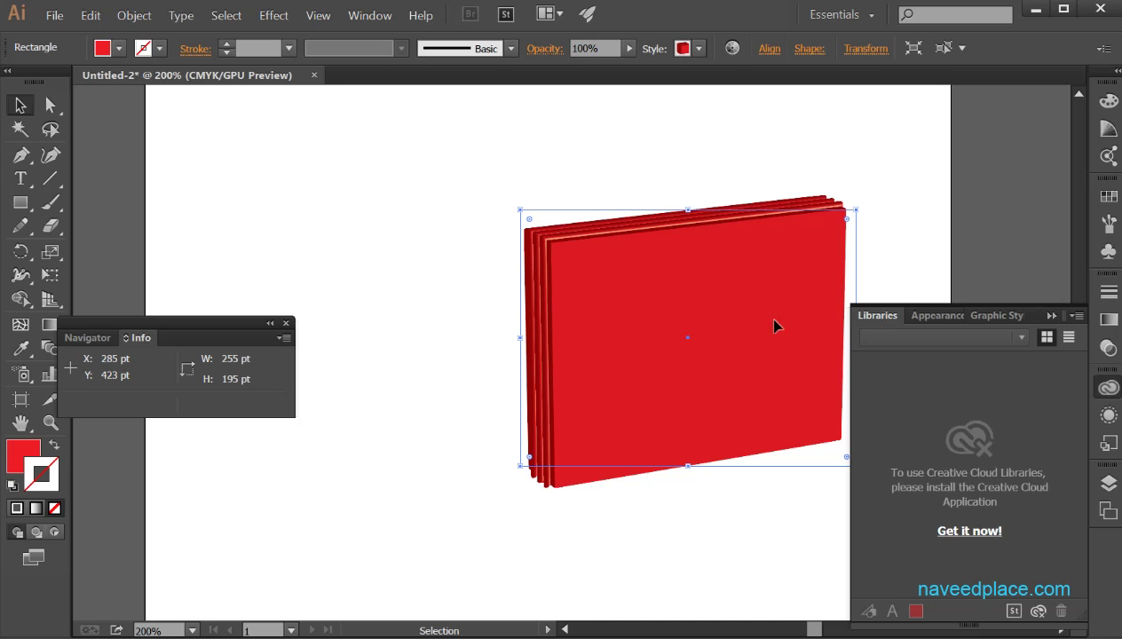
pyautogui.click(370, 16)
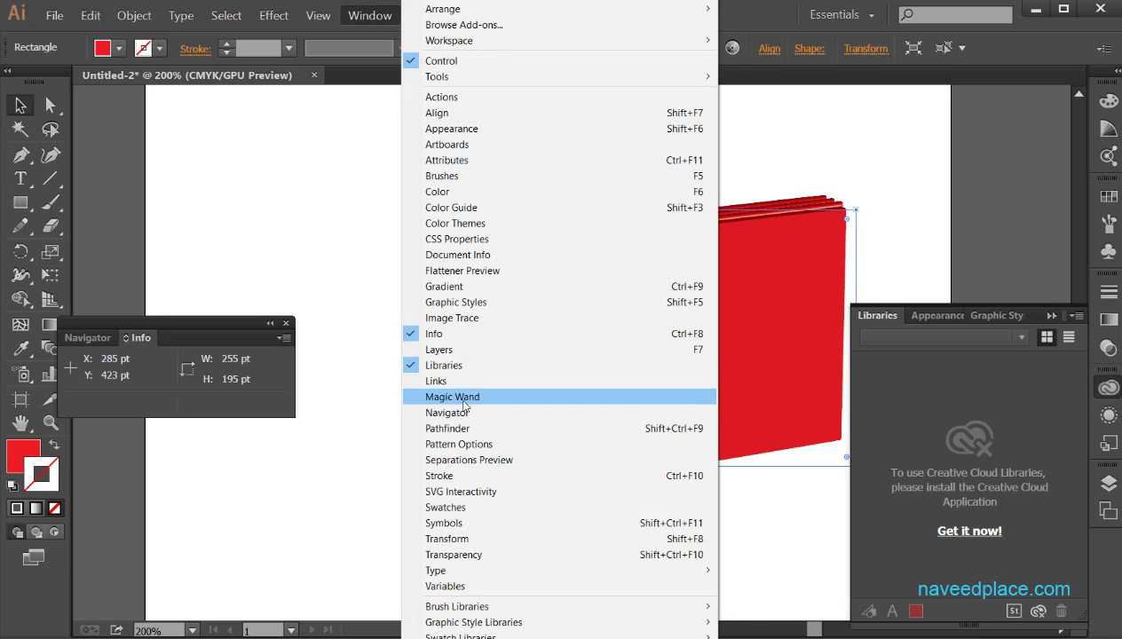
# Open Magic Wand options at tolerance 20, close Navigator/Info, activate the Magic Wand tool, close the panel.
pyautogui.click(459, 404)
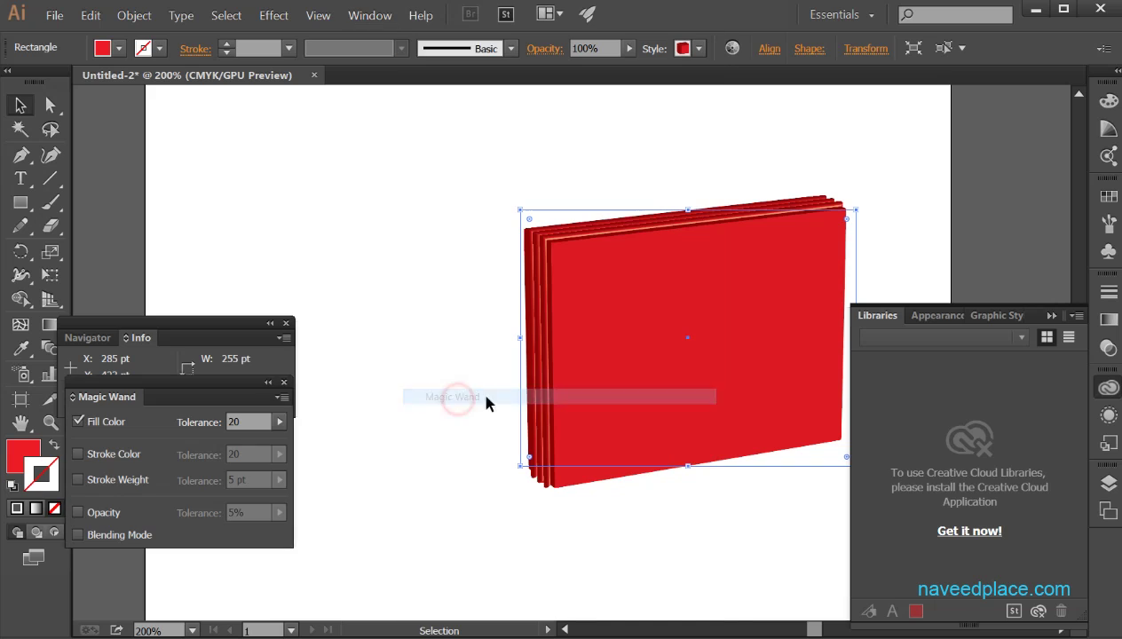
pyautogui.click(285, 323)
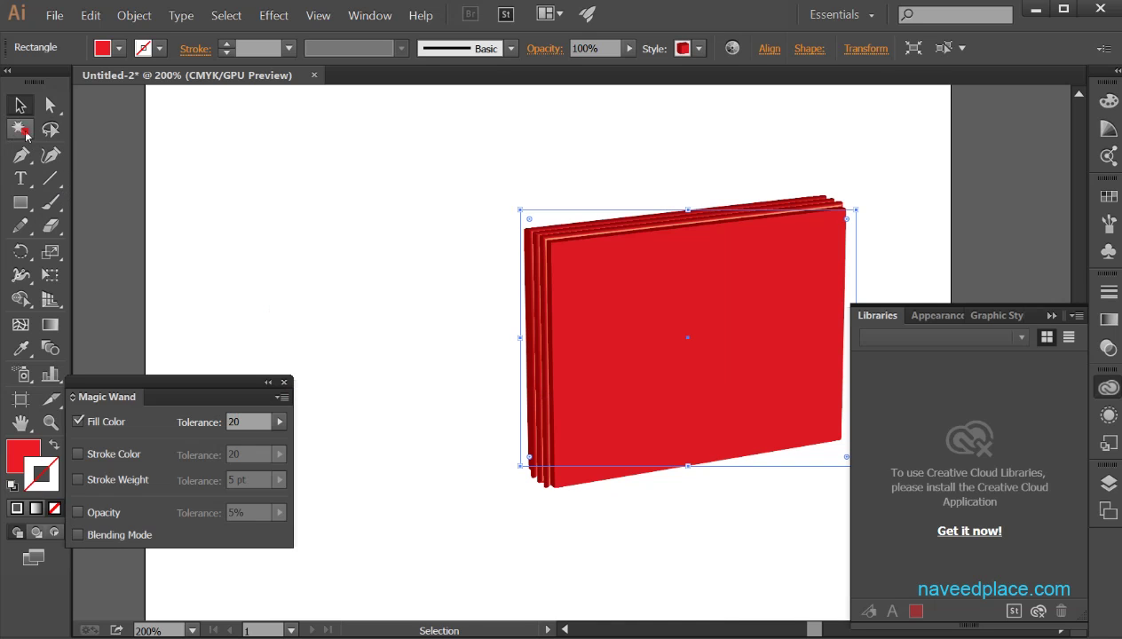
pyautogui.click(20, 129)
pyautogui.moveTo(143, 387); pyautogui.dragTo(277, 260)
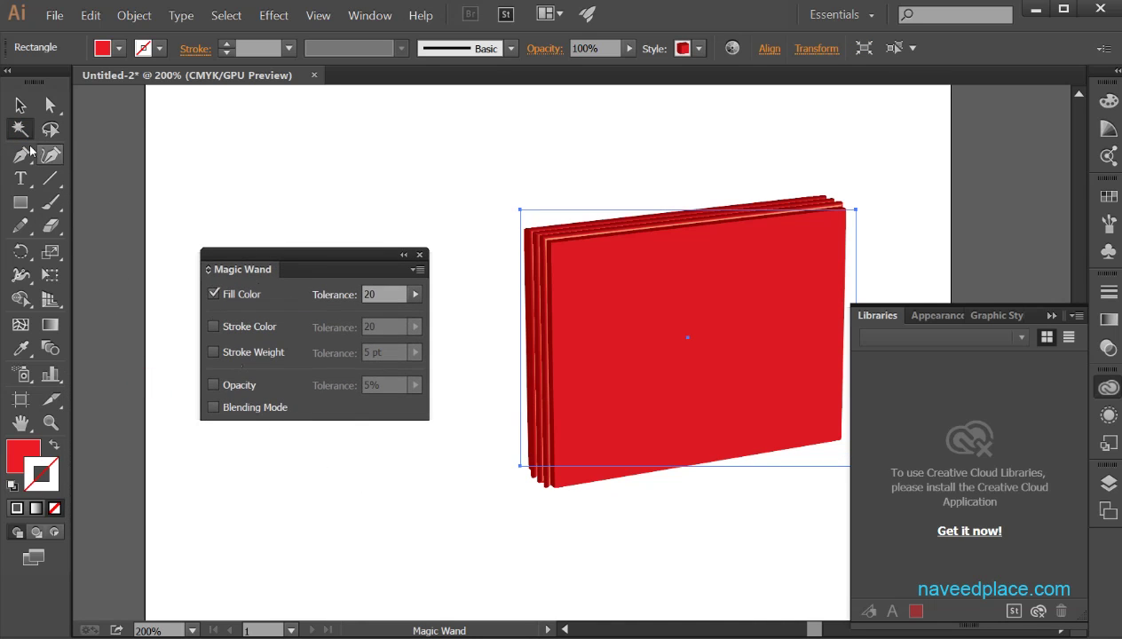
pyautogui.click(416, 257)
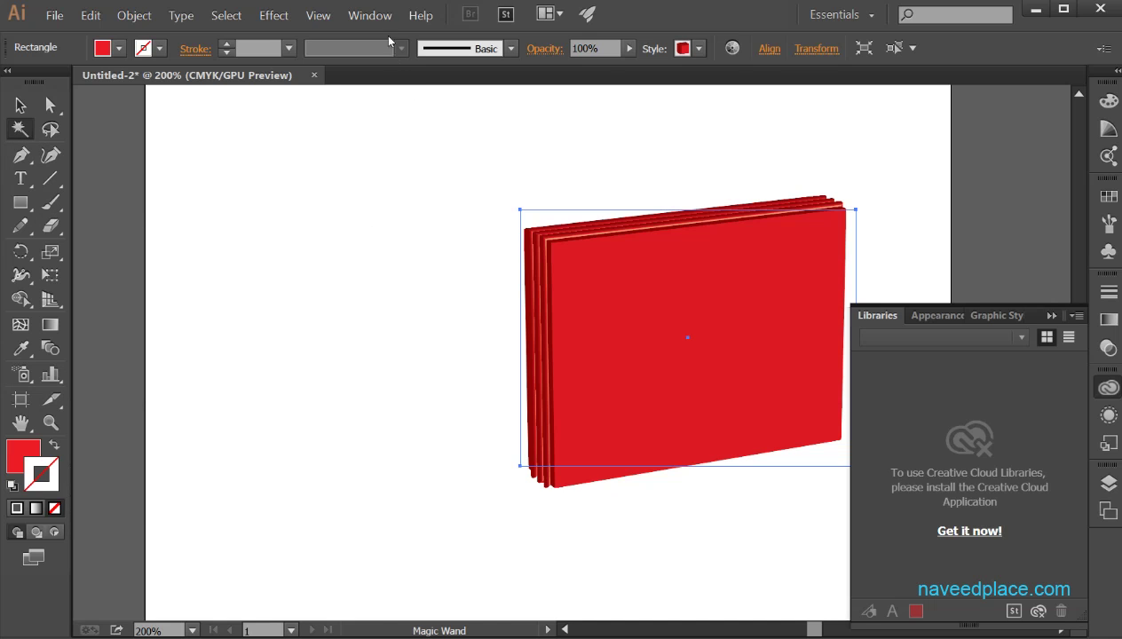
# Reopen and close the Magic Wand panel, then open the Navigator panel.
pyautogui.click(370, 15)
pyautogui.click(511, 401)
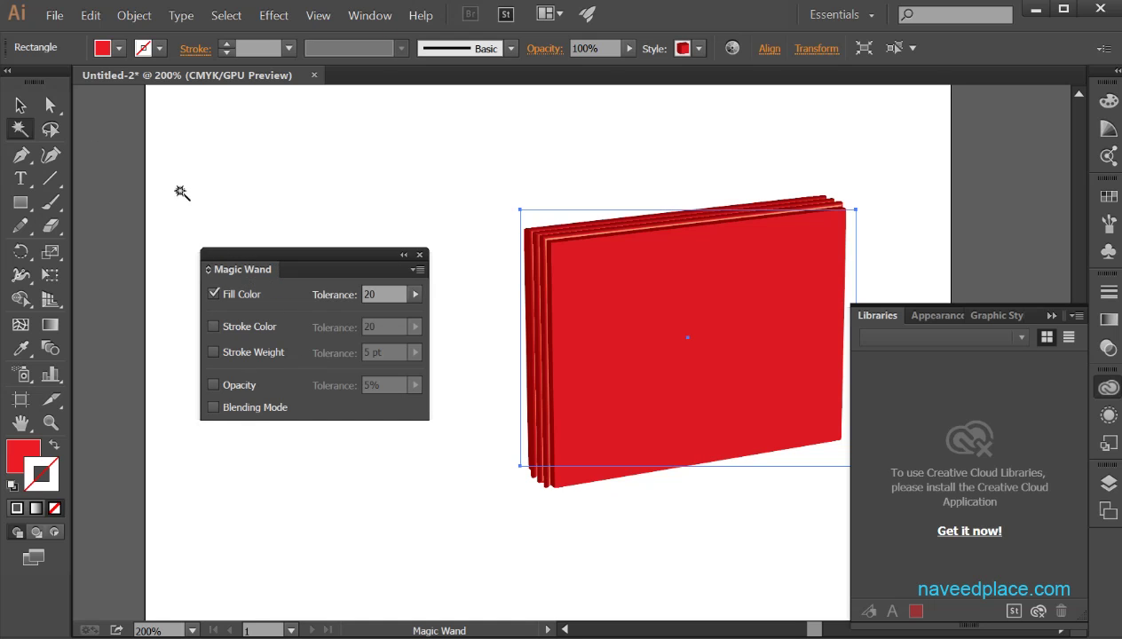
pyautogui.click(419, 257)
pyautogui.click(369, 15)
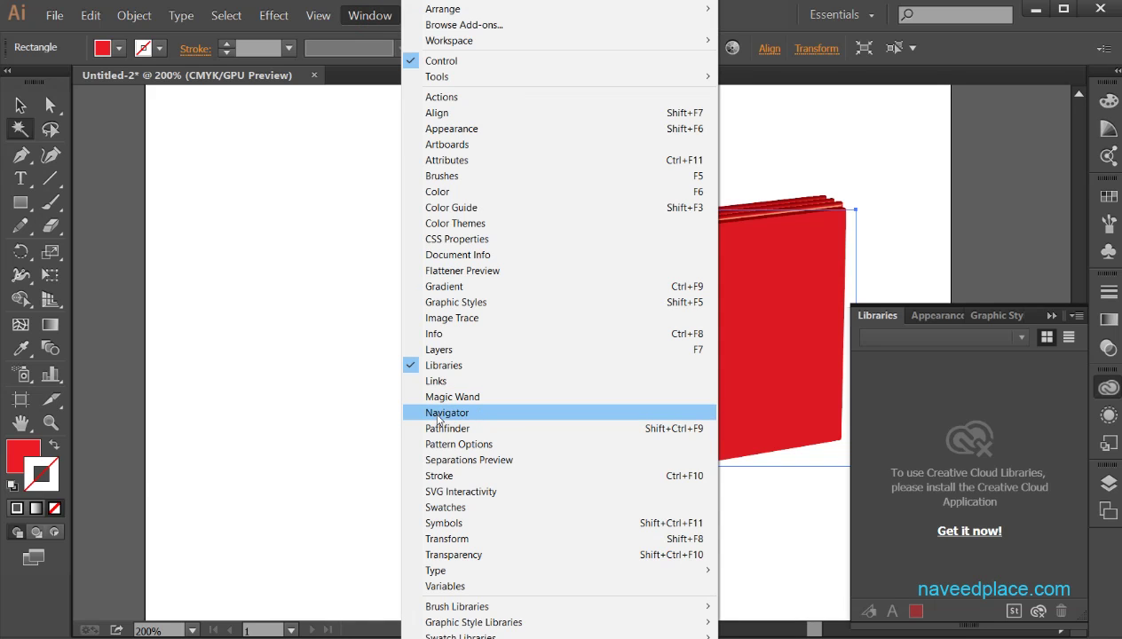
pyautogui.click(439, 417)
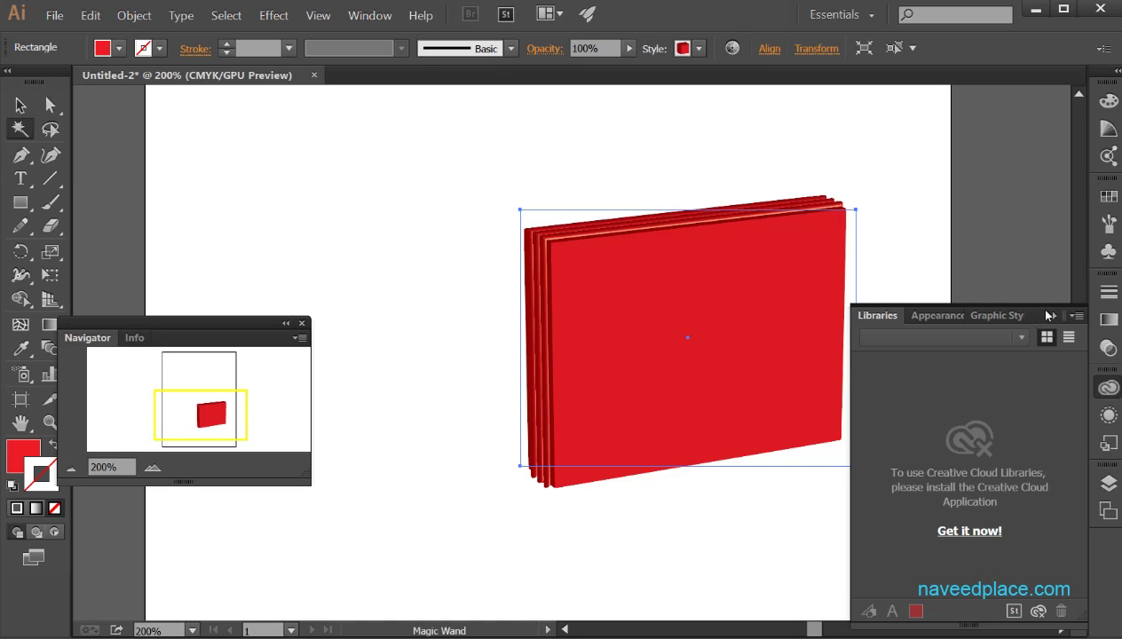
# Collapse Libraries, drag the Navigator proxy, and zoom out four steps until the whole artboard shows.
pyautogui.click(1049, 315)
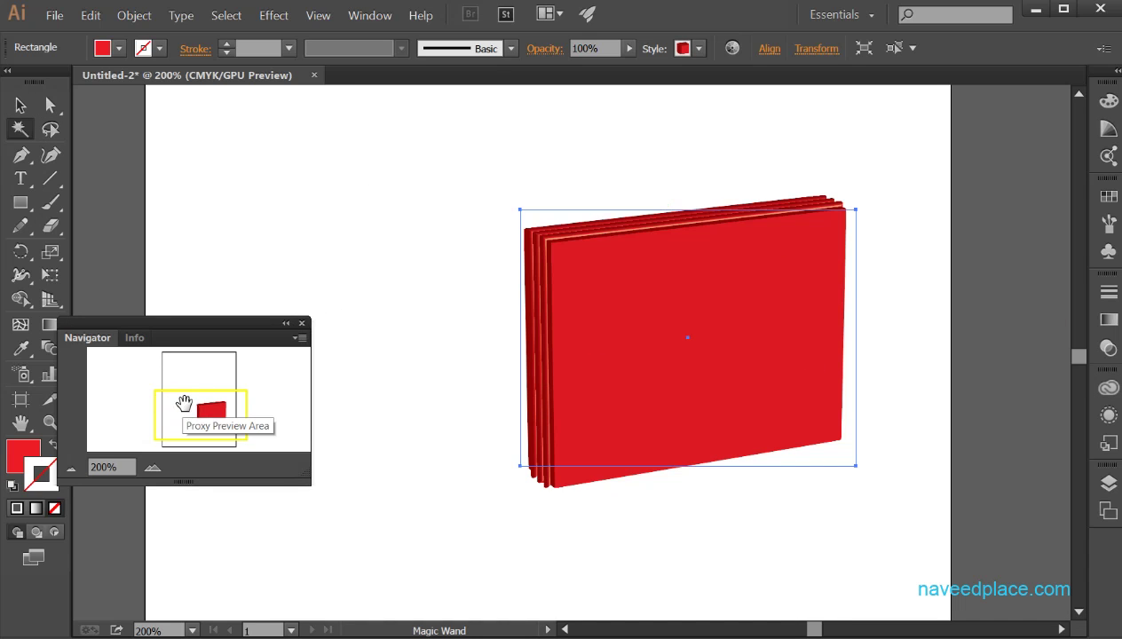
pyautogui.moveTo(210, 404); pyautogui.dragTo(180, 390)
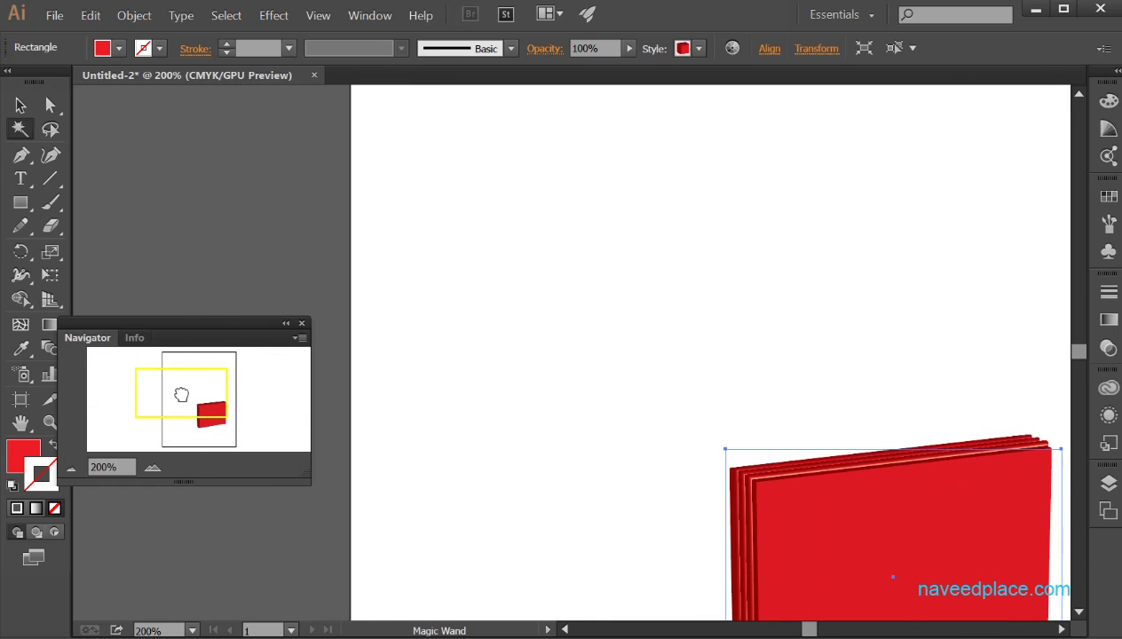
pyautogui.click(77, 472)
pyautogui.click(77, 472)
pyautogui.click(78, 472)
pyautogui.click(79, 473)
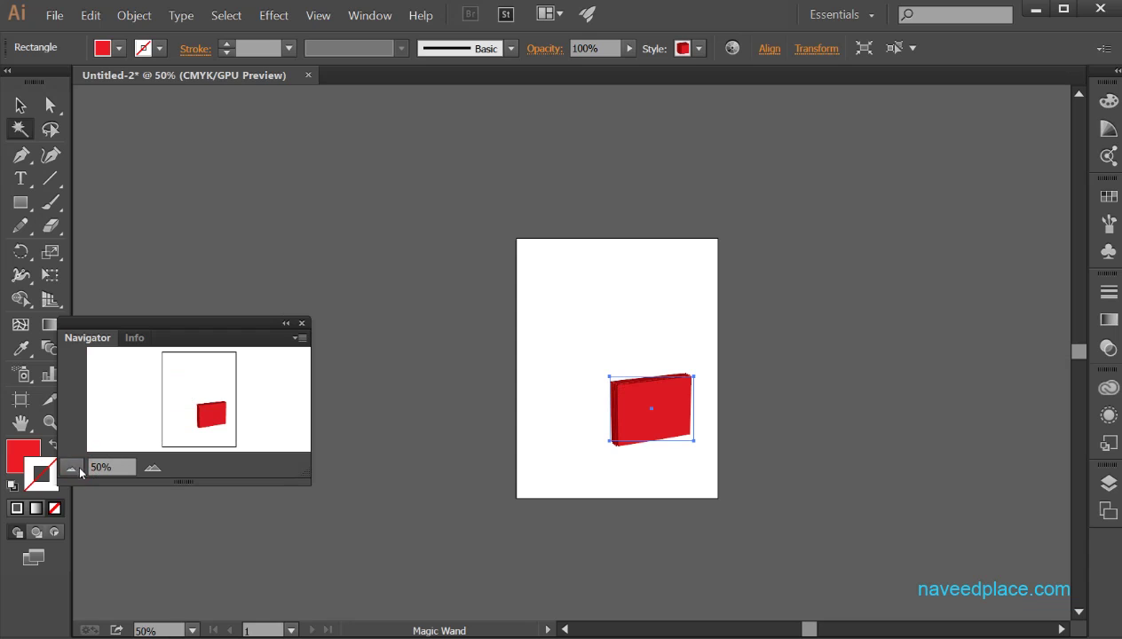
# Recentre on the artboard, set the Navigator zoom to 200%, and pan up to the top.
pyautogui.click(225, 401)
pyautogui.click(99, 467)
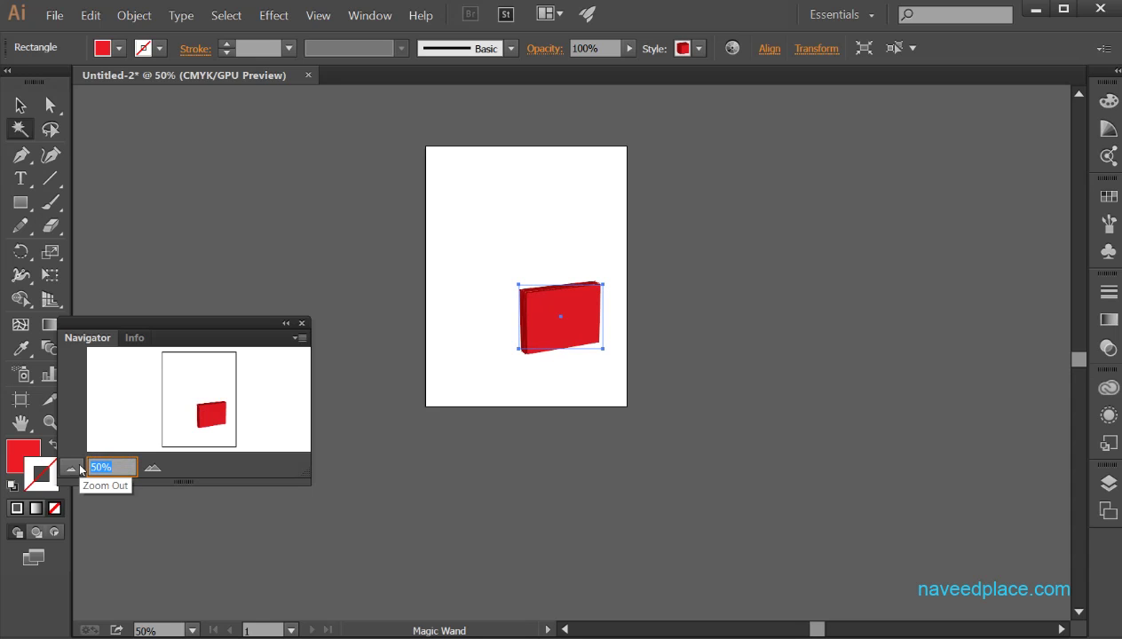
pyautogui.write('200')
pyautogui.press('Return')
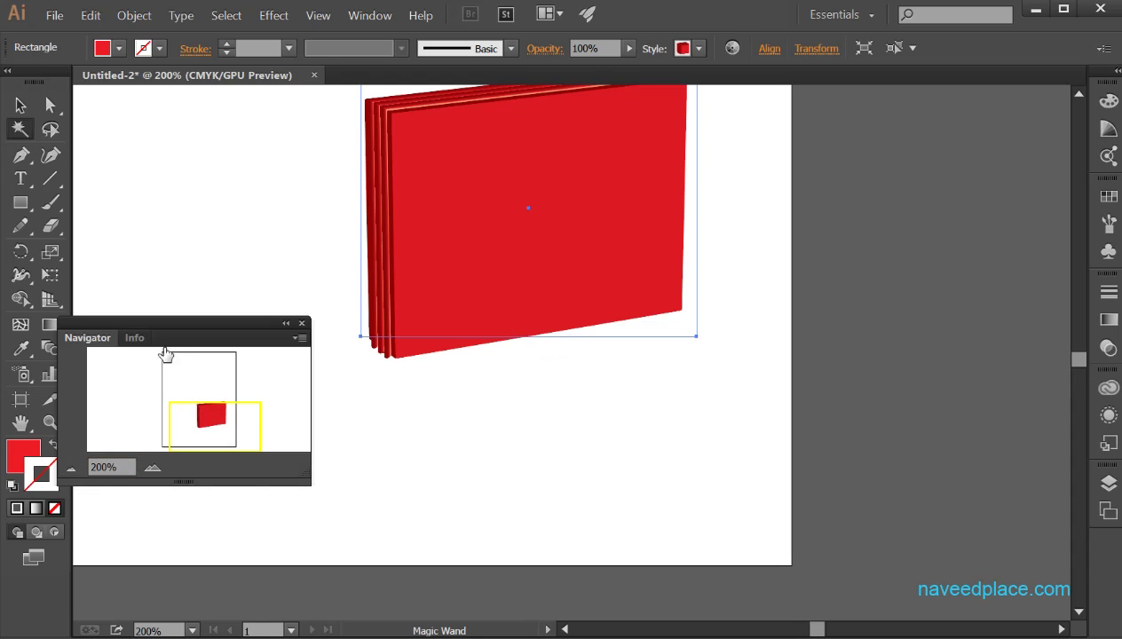
pyautogui.moveTo(182, 397); pyautogui.dragTo(215, 372)
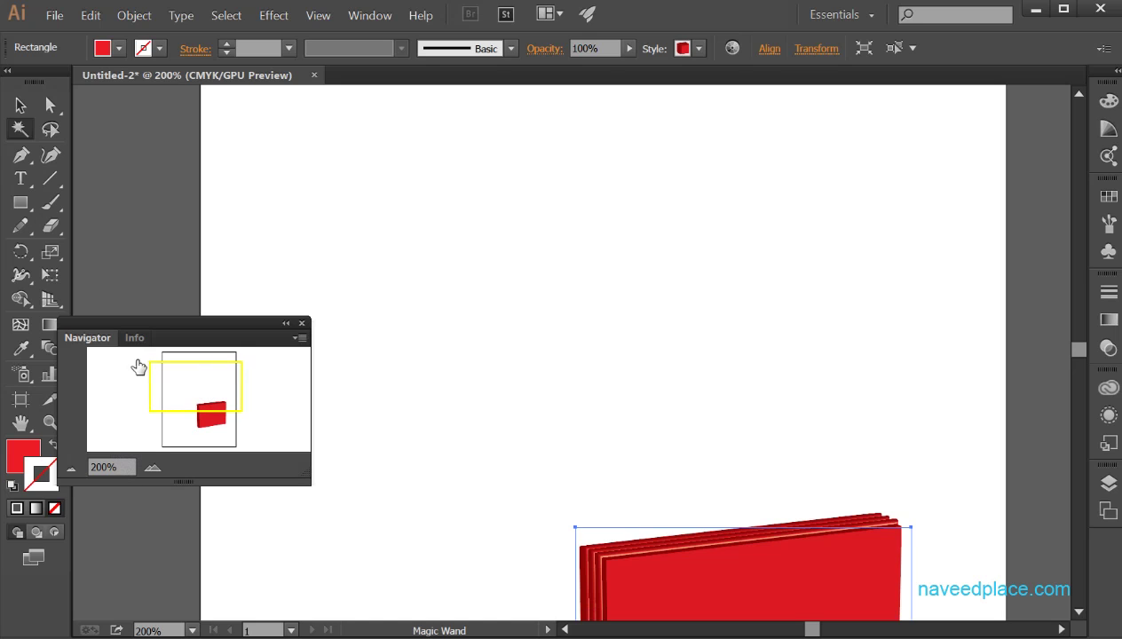
# In Navigator Panel Options, change View Box Color from yellow to red, then pan with the box.
pyautogui.click(300, 339)
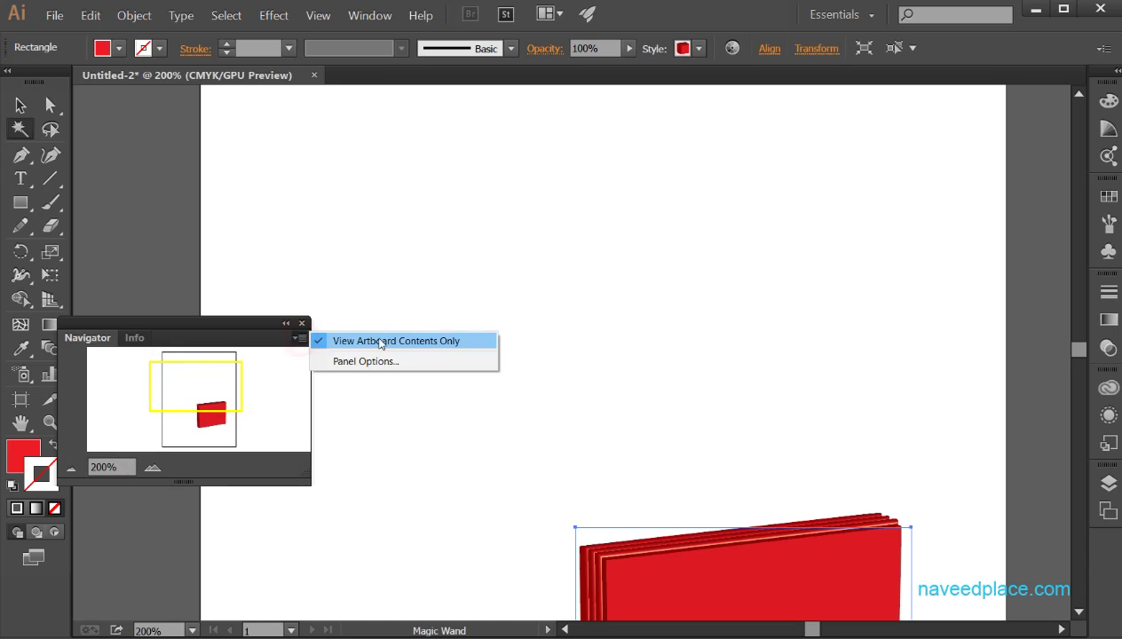
pyautogui.click(365, 362)
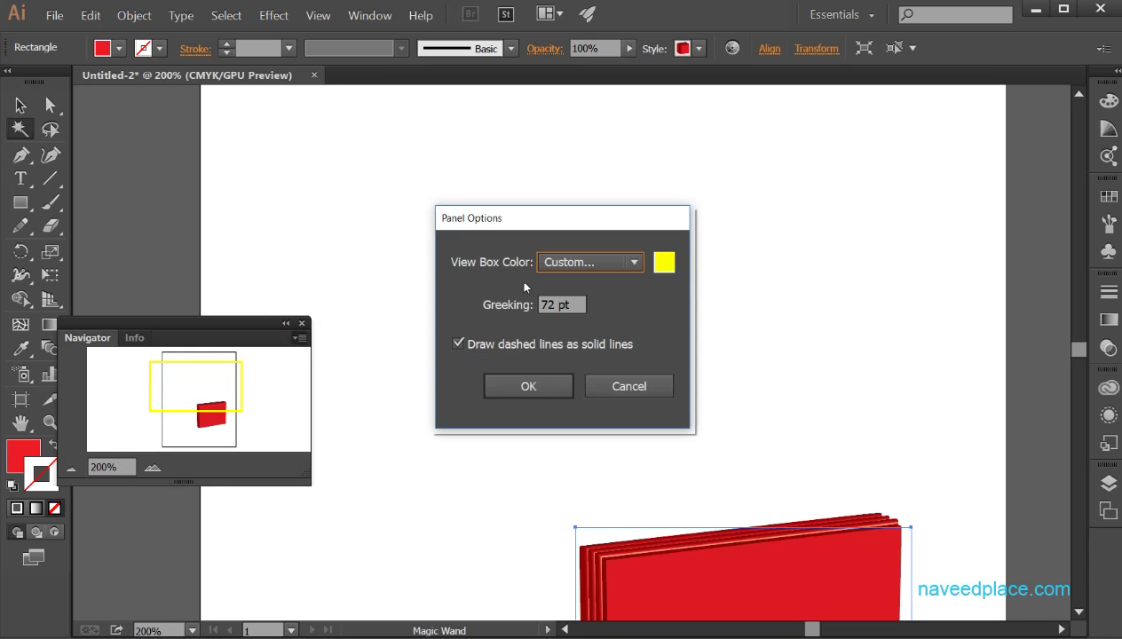
pyautogui.click(667, 265)
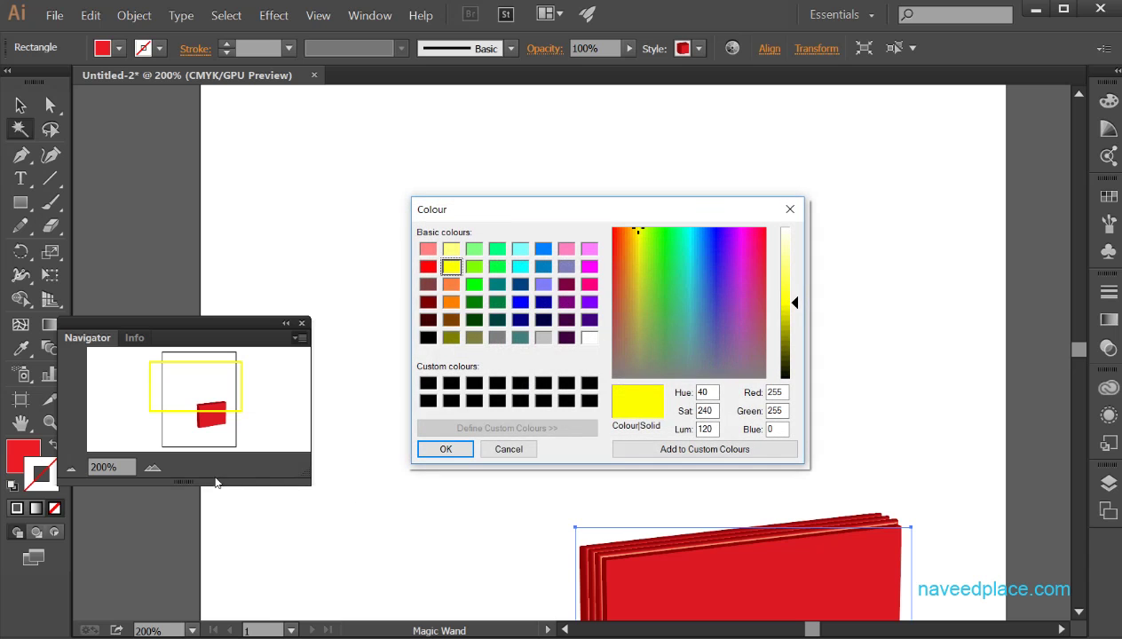
pyautogui.click(429, 267)
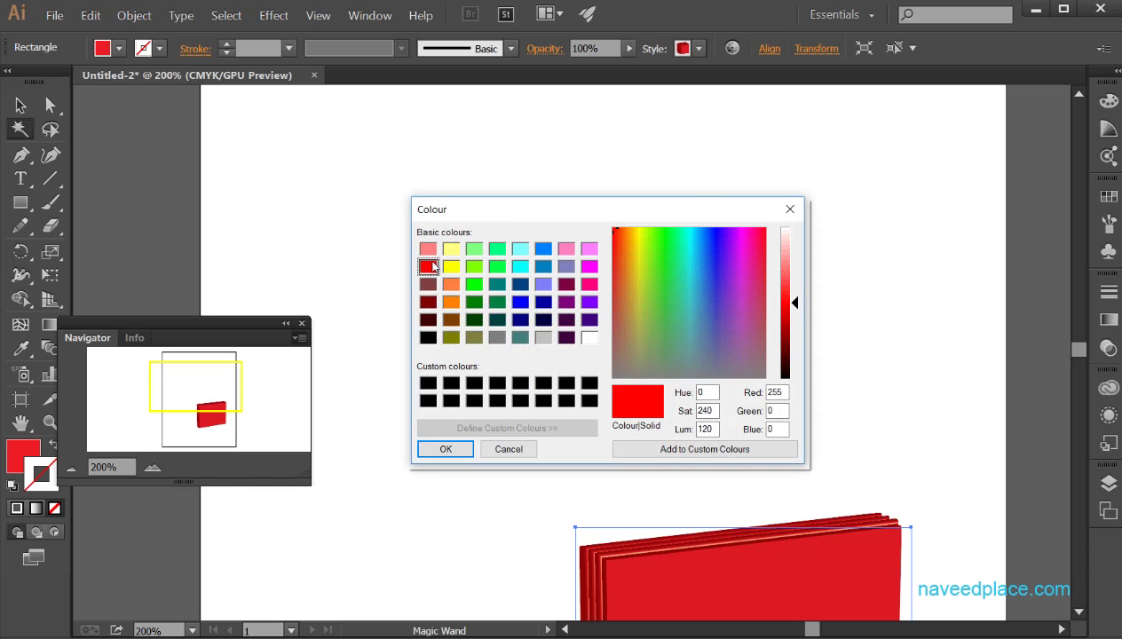
pyautogui.click(446, 449)
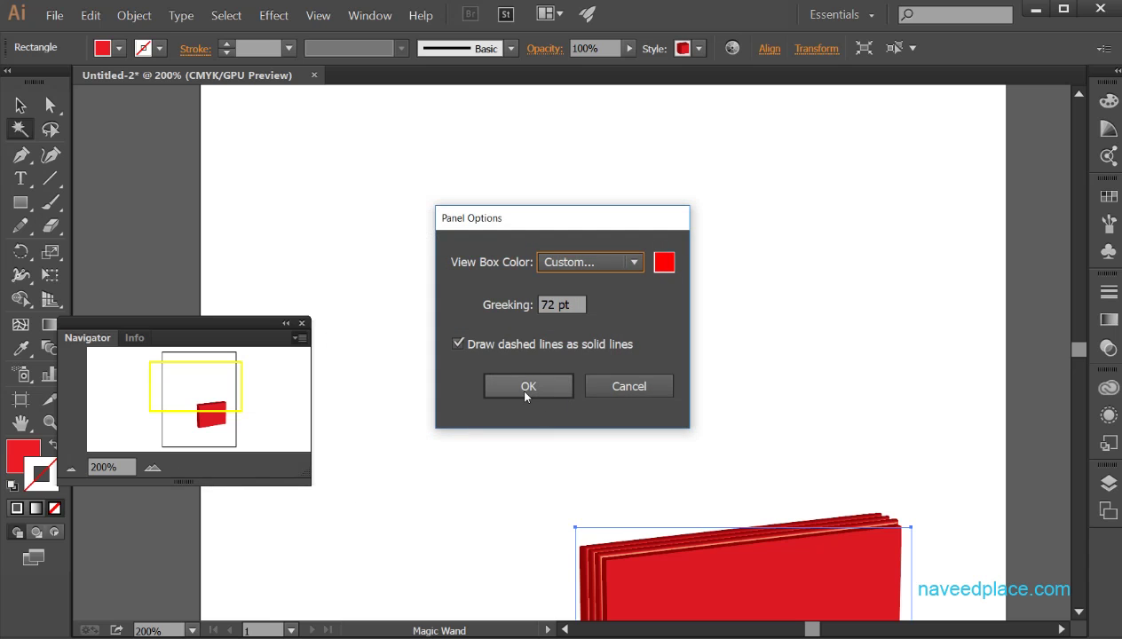
pyautogui.click(524, 390)
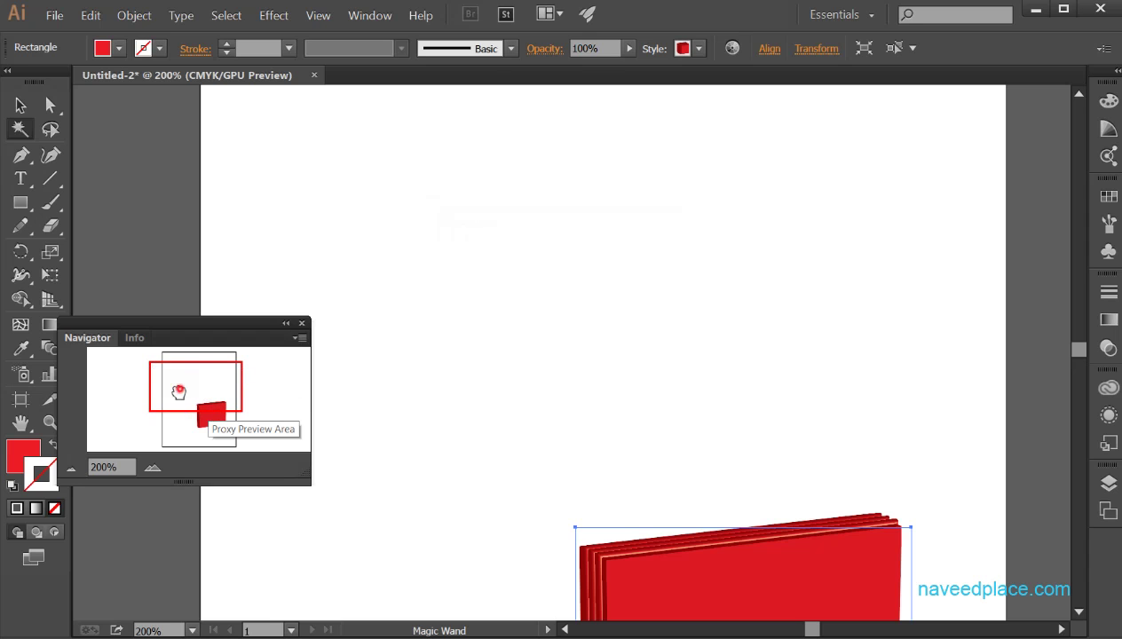
pyautogui.moveTo(178, 390); pyautogui.dragTo(238, 379)
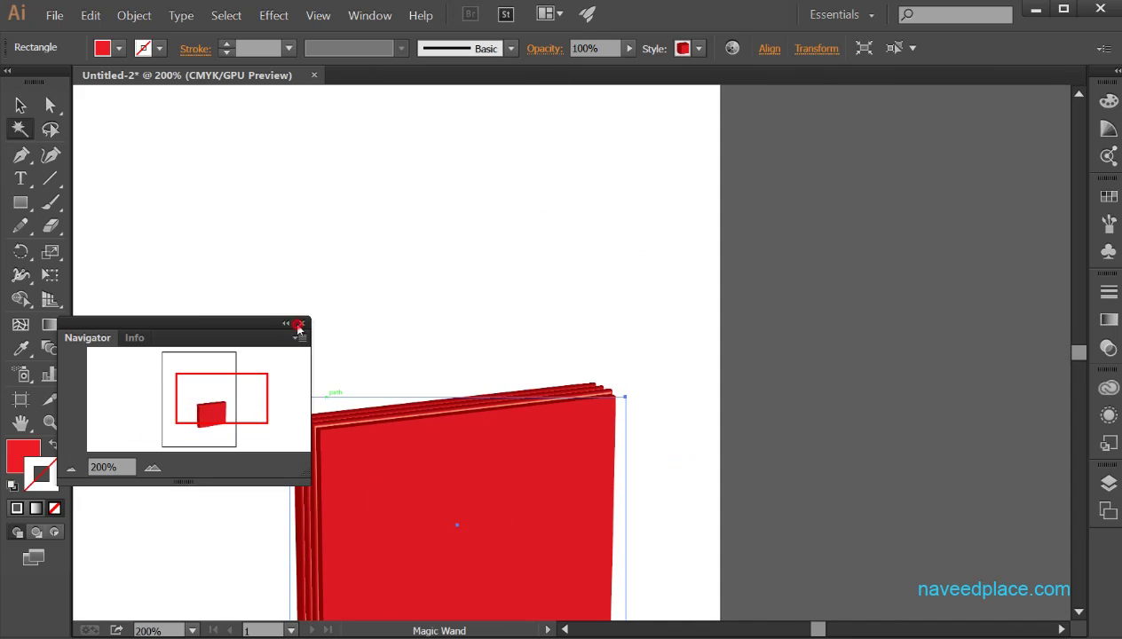
# Close the Navigator and open the Pathfinder panel, moving it lower on screen.
pyautogui.click(299, 324)
pyautogui.click(357, 21)
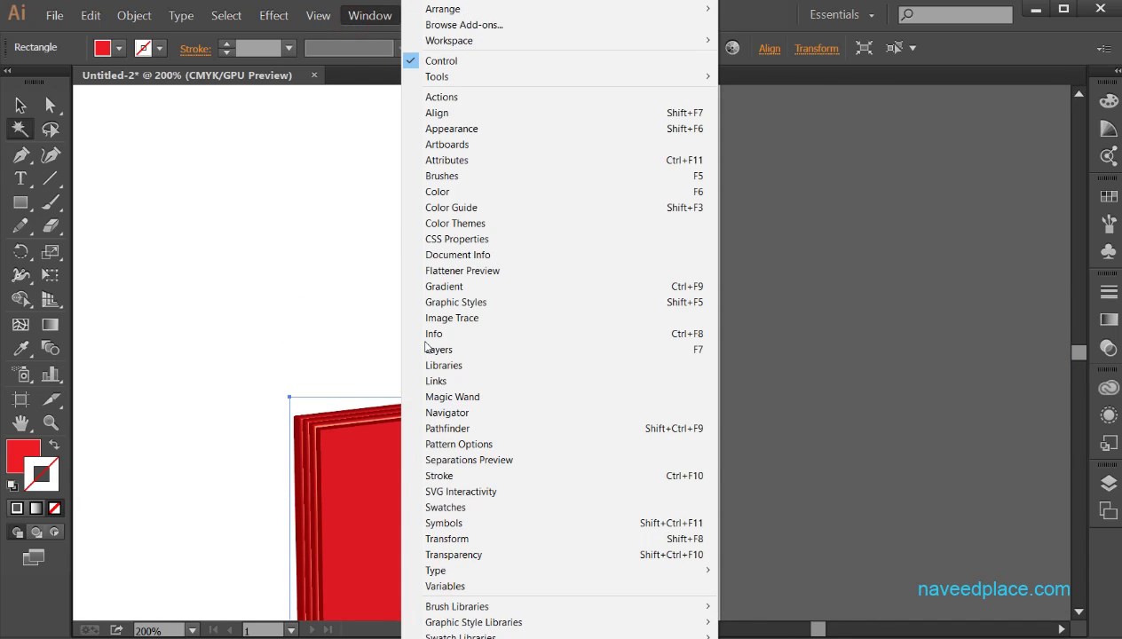
pyautogui.click(464, 431)
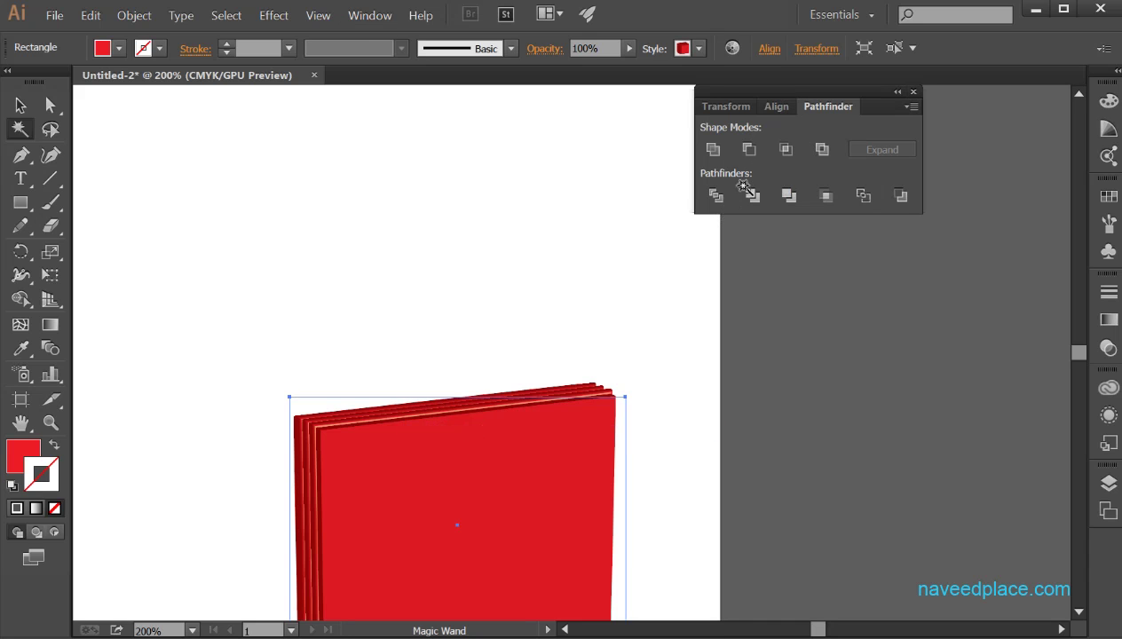
pyautogui.moveTo(857, 114); pyautogui.dragTo(861, 175)
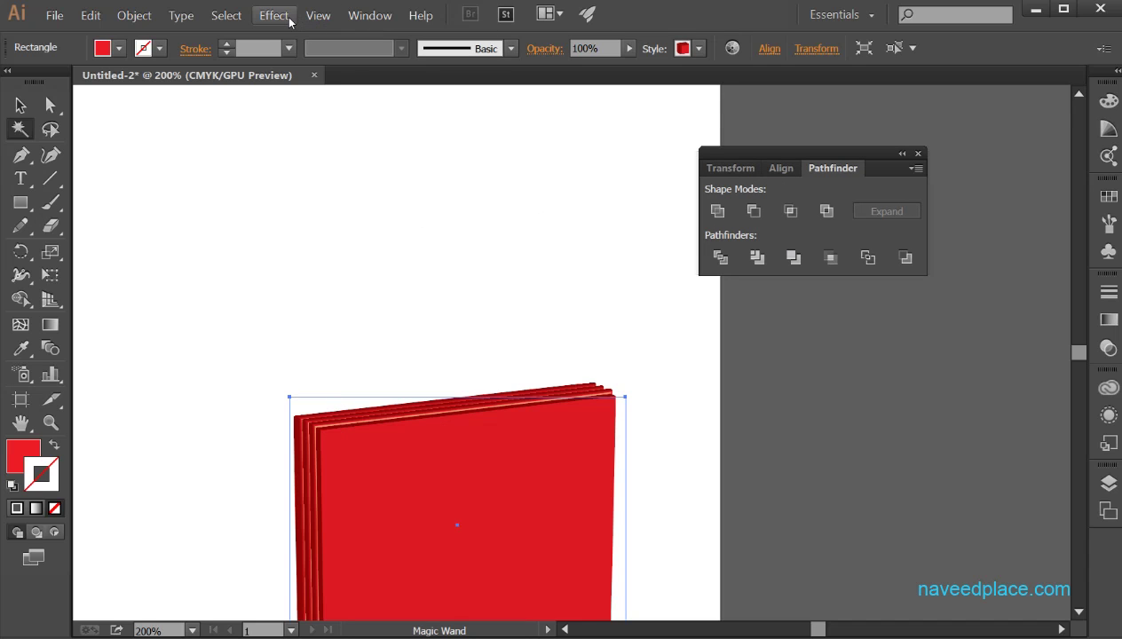
# Show the Effect > Pathfinder submenu, close the Pathfinder panel, and bring up the panel list again.
pyautogui.click(289, 18)
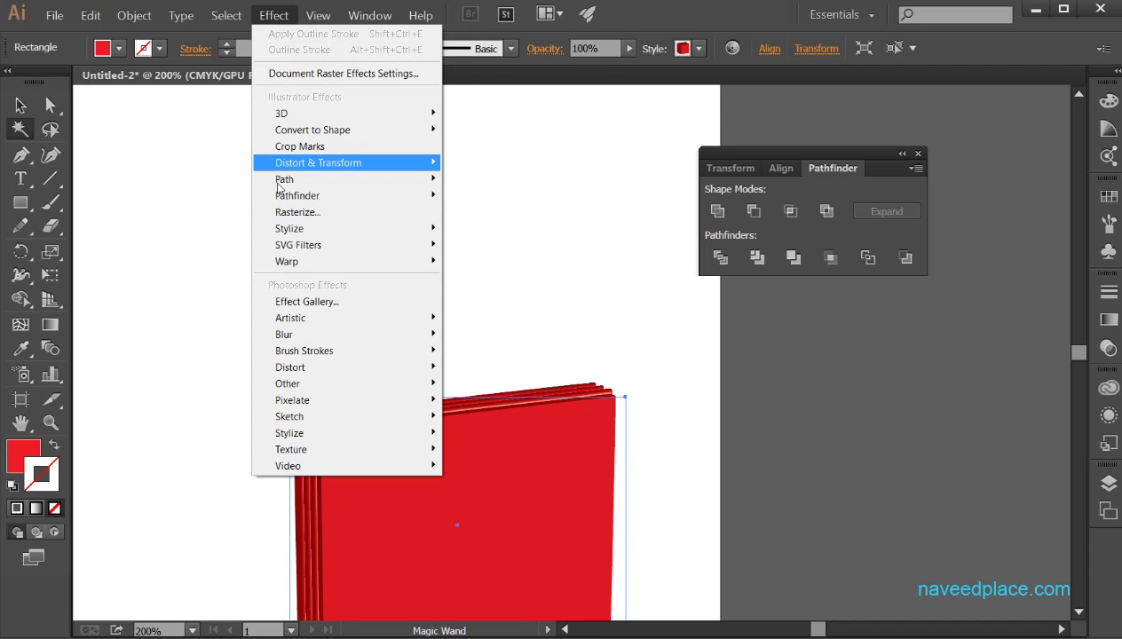
pyautogui.moveTo(383, 199)
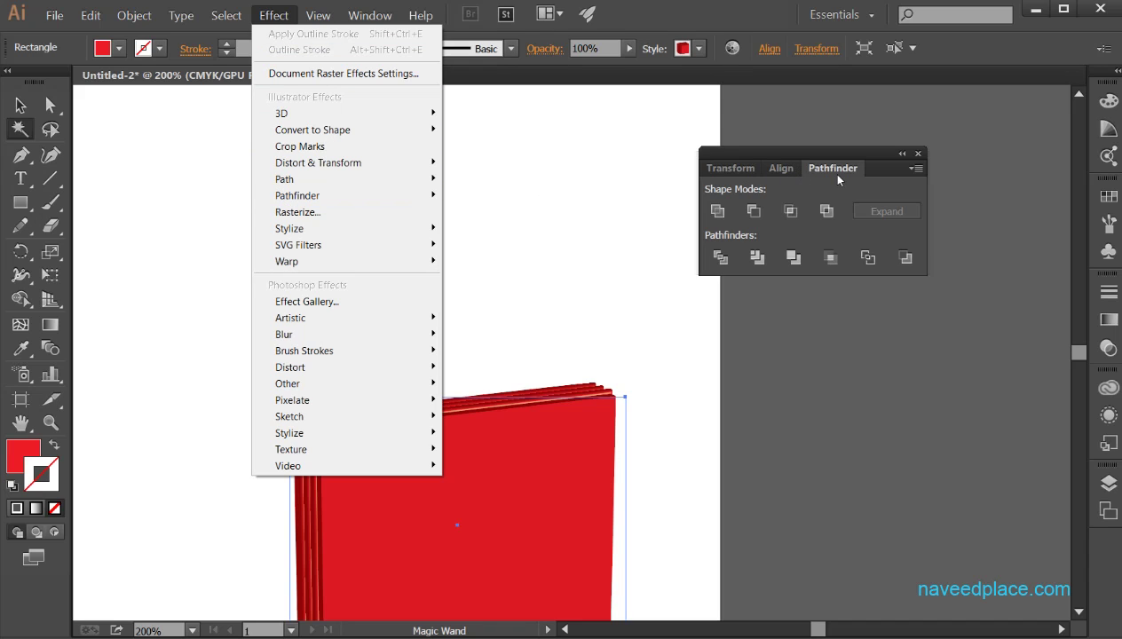
pyautogui.click(920, 157)
pyautogui.click(369, 15)
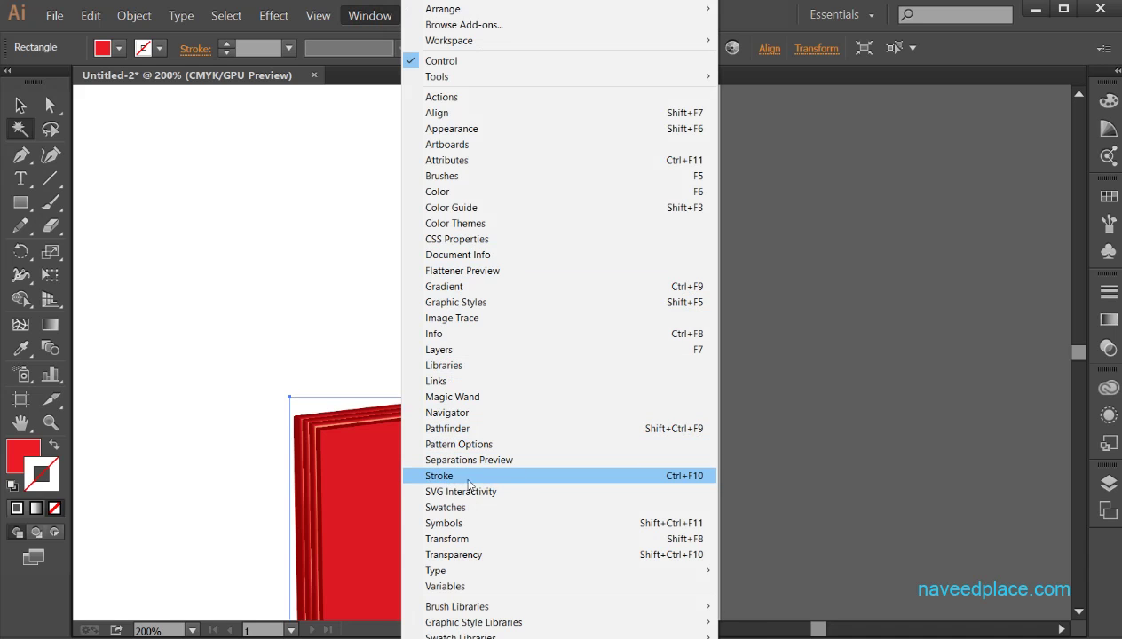
# Open the Stroke panel and draw a new red rectangle above the 3D stack.
pyautogui.click(488, 478)
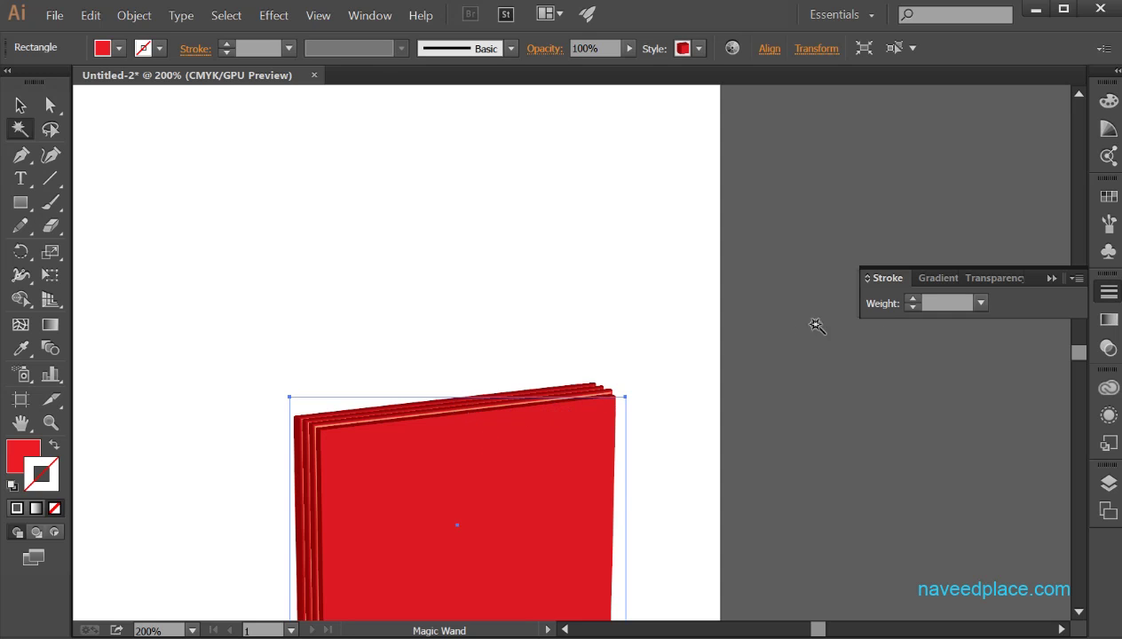
pyautogui.click(21, 202)
pyautogui.moveTo(246, 162); pyautogui.dragTo(525, 361)
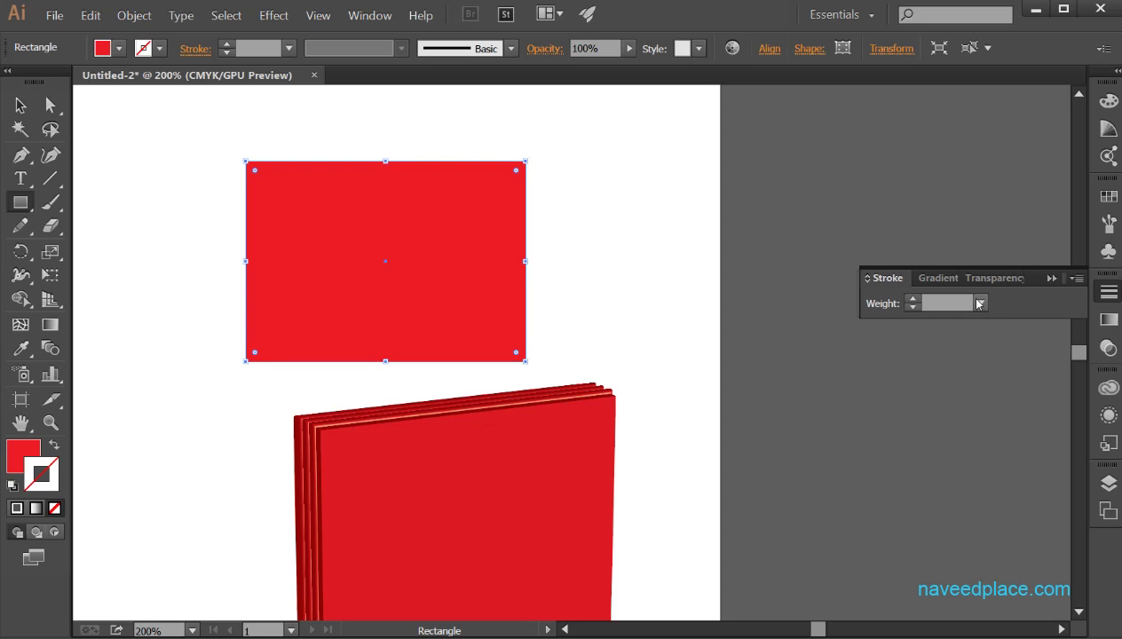
# Give the new rectangle a black stroke with a weight of 26 pt.
pyautogui.moveTo(912, 306); pyautogui.dragTo(912, 305)
pyautogui.click(161, 48)
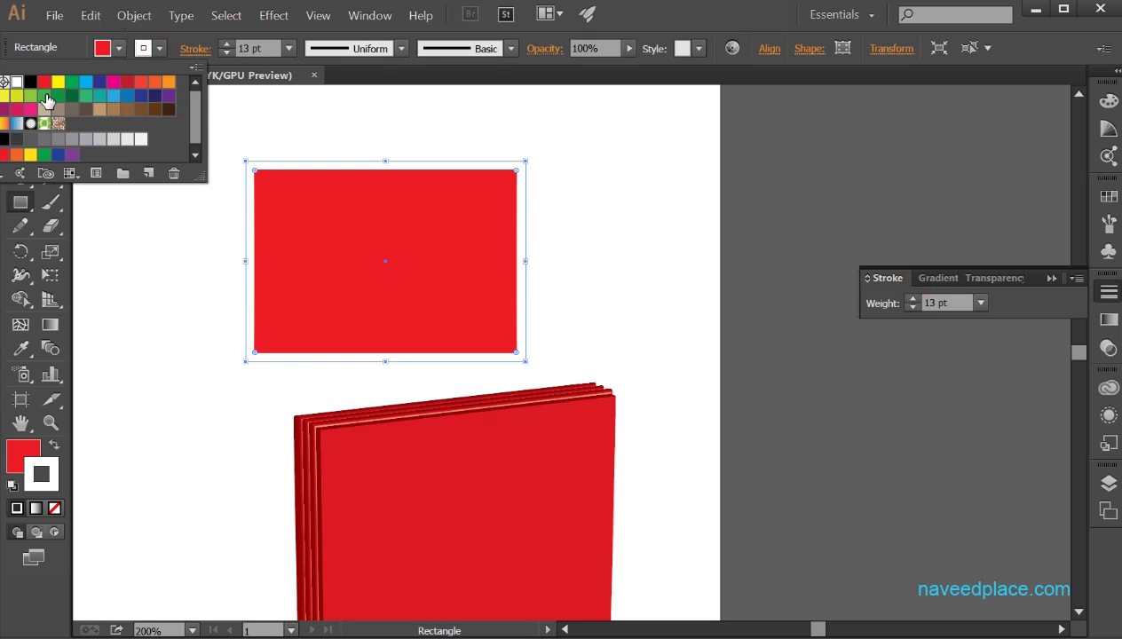
pyautogui.click(30, 83)
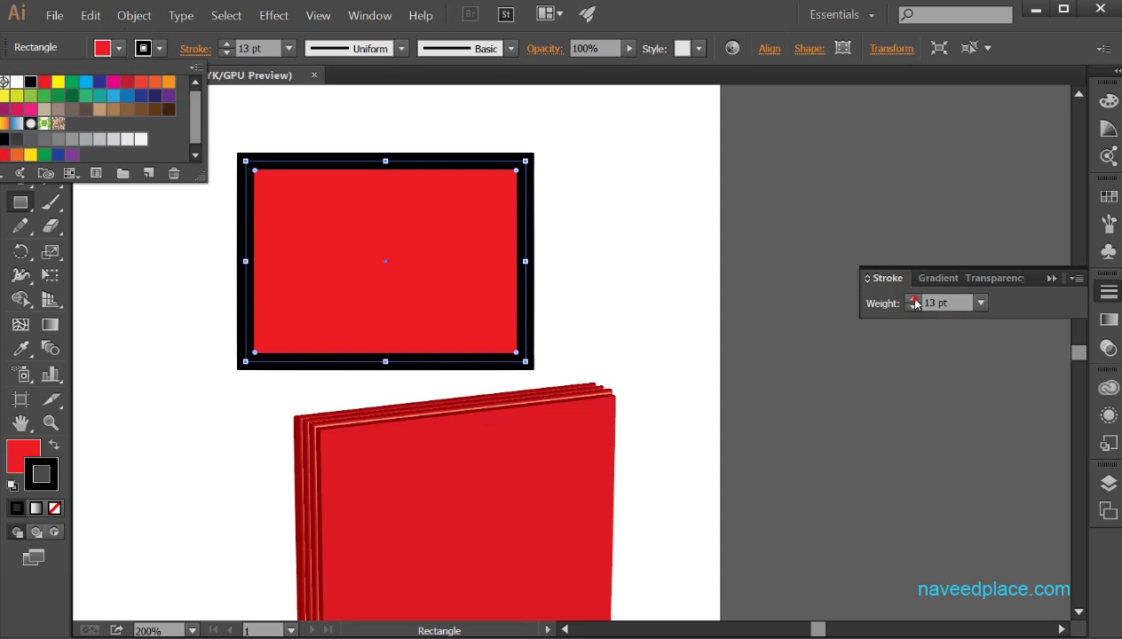
pyautogui.moveTo(915, 303); pyautogui.dragTo(914, 304)
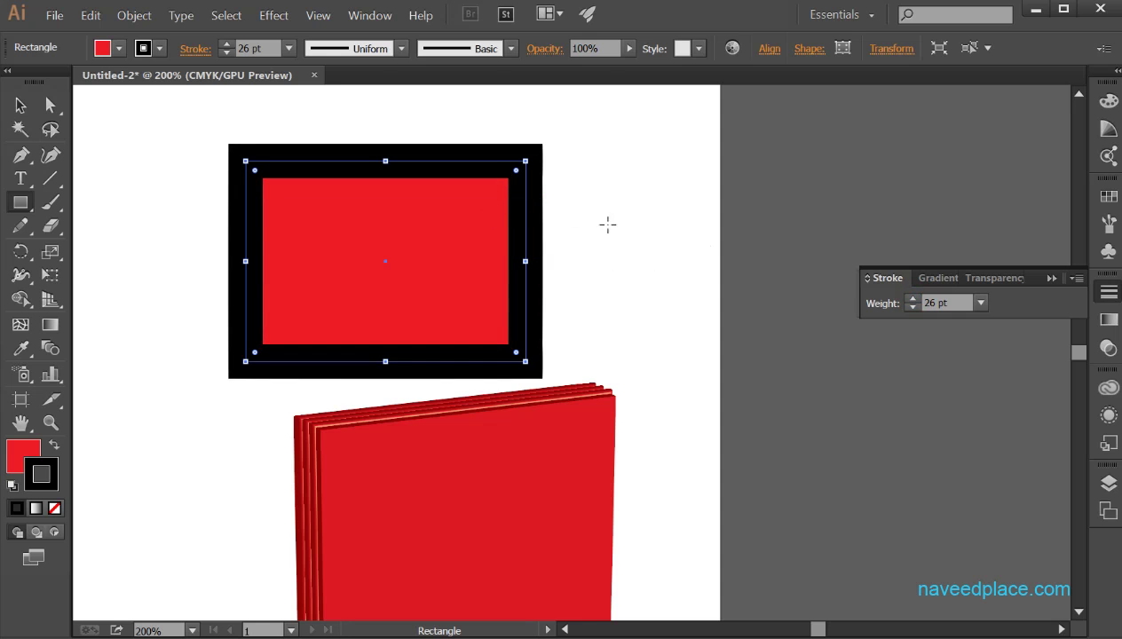
pyautogui.click(370, 17)
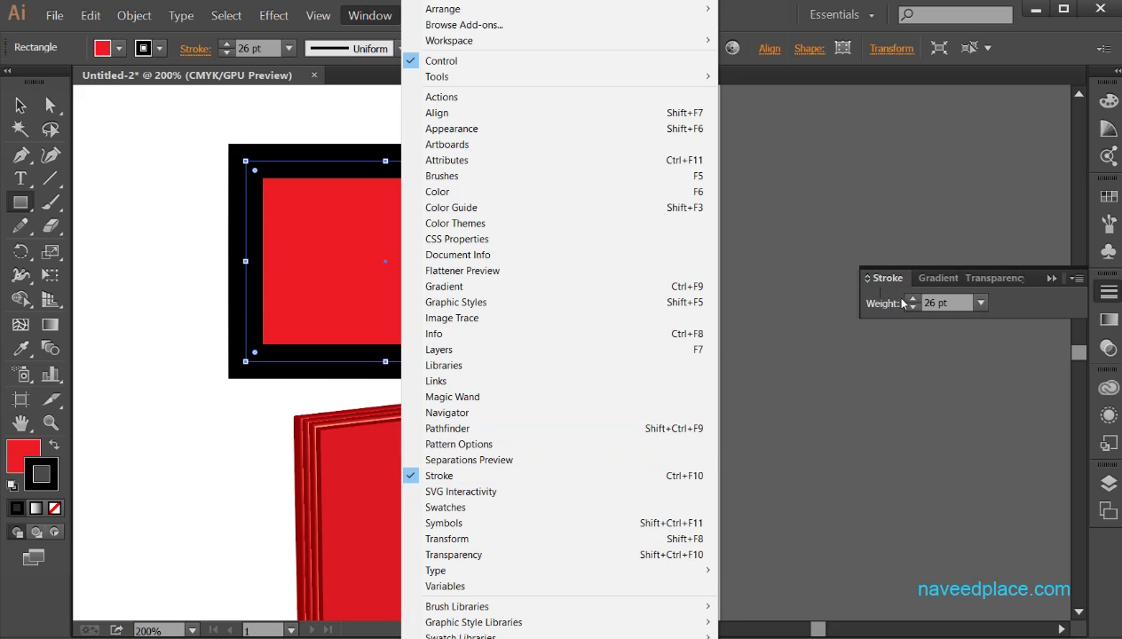
# Show the Graphic Styles panel, then delete the black-stroked rectangle and the 3D red book.
pyautogui.click(697, 301)
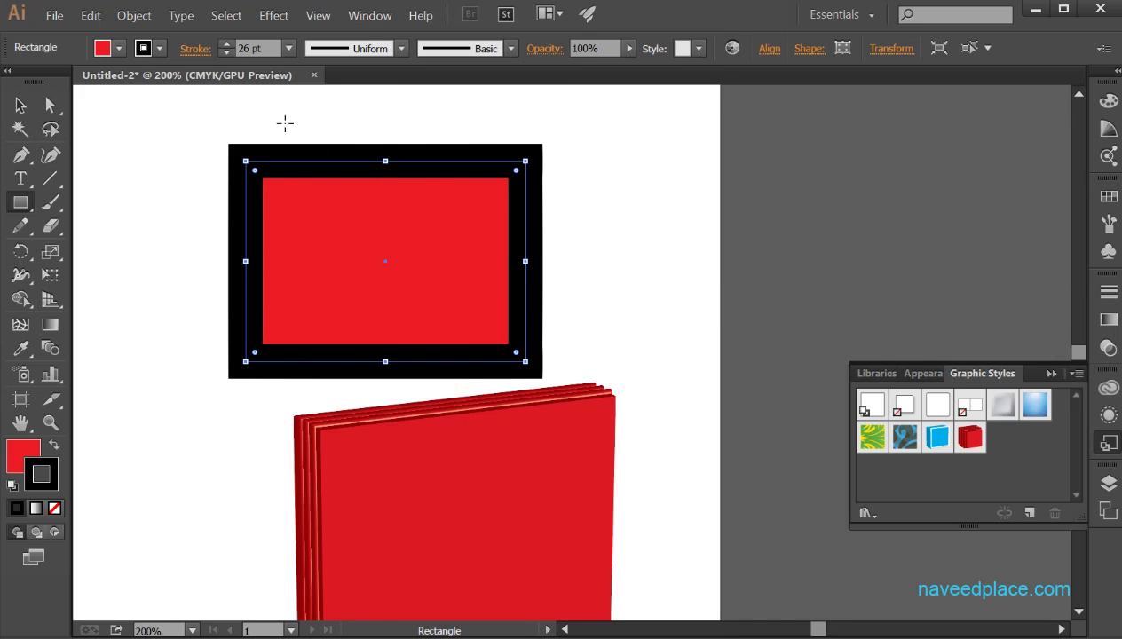
pyautogui.click(20, 105)
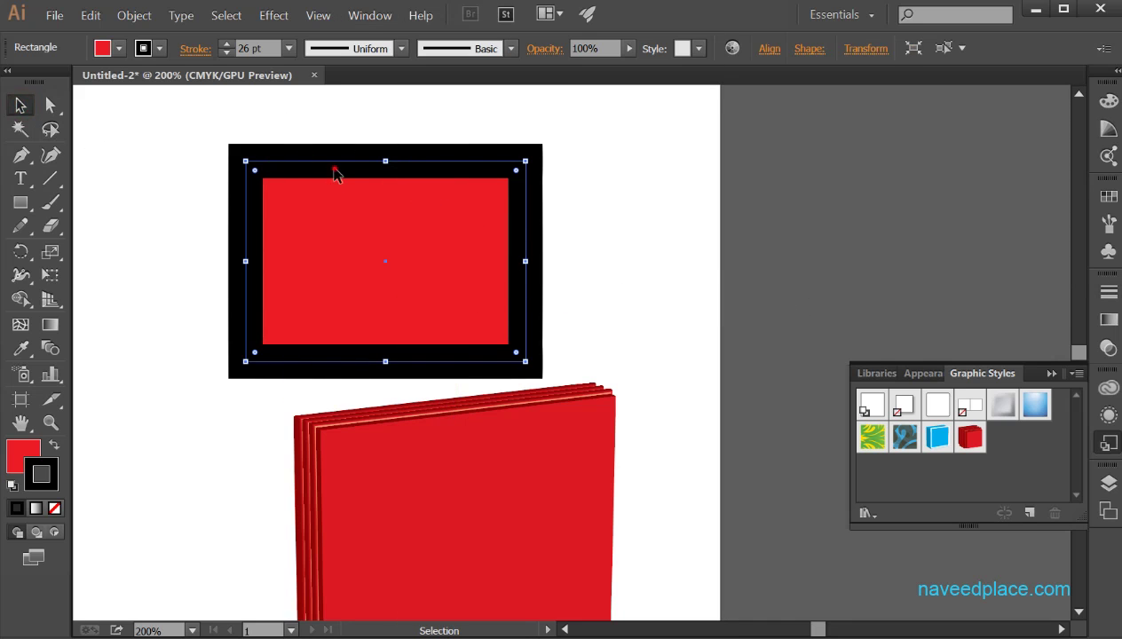
pyautogui.press('Delete')
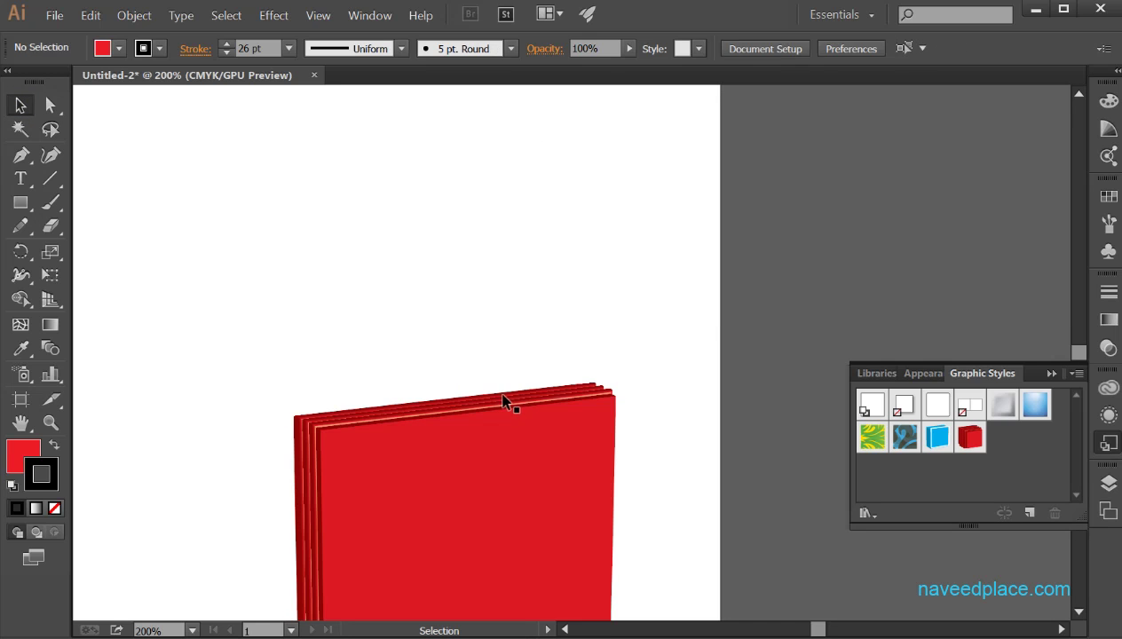
pyautogui.click(496, 440)
pyautogui.press('Delete')
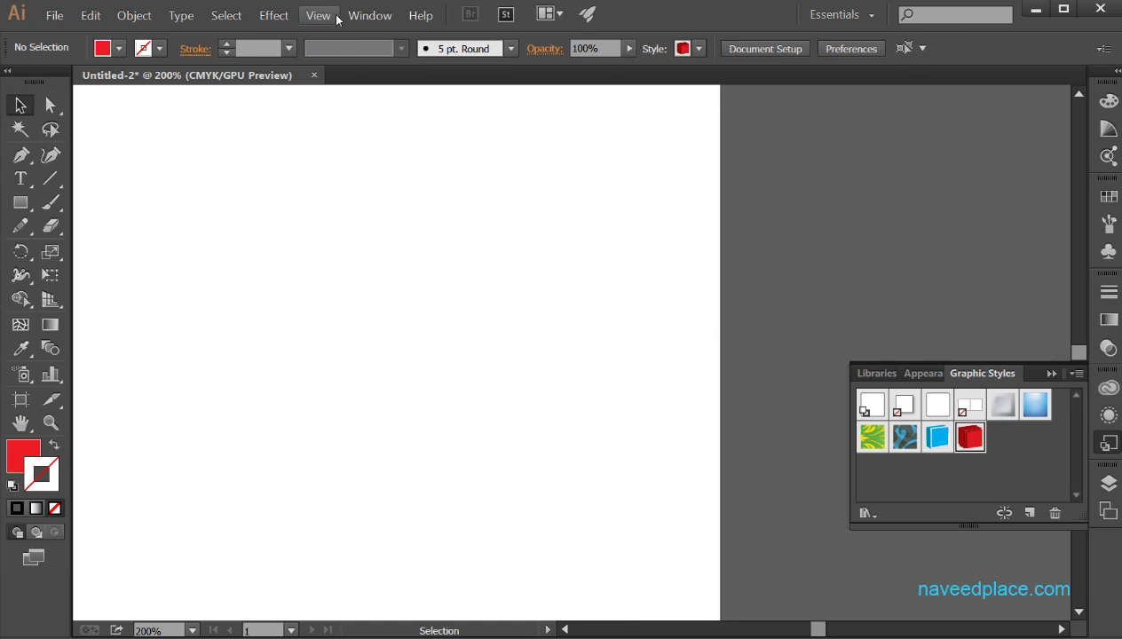
# Browse the Window menu's list of panels.
pyautogui.click(367, 15)
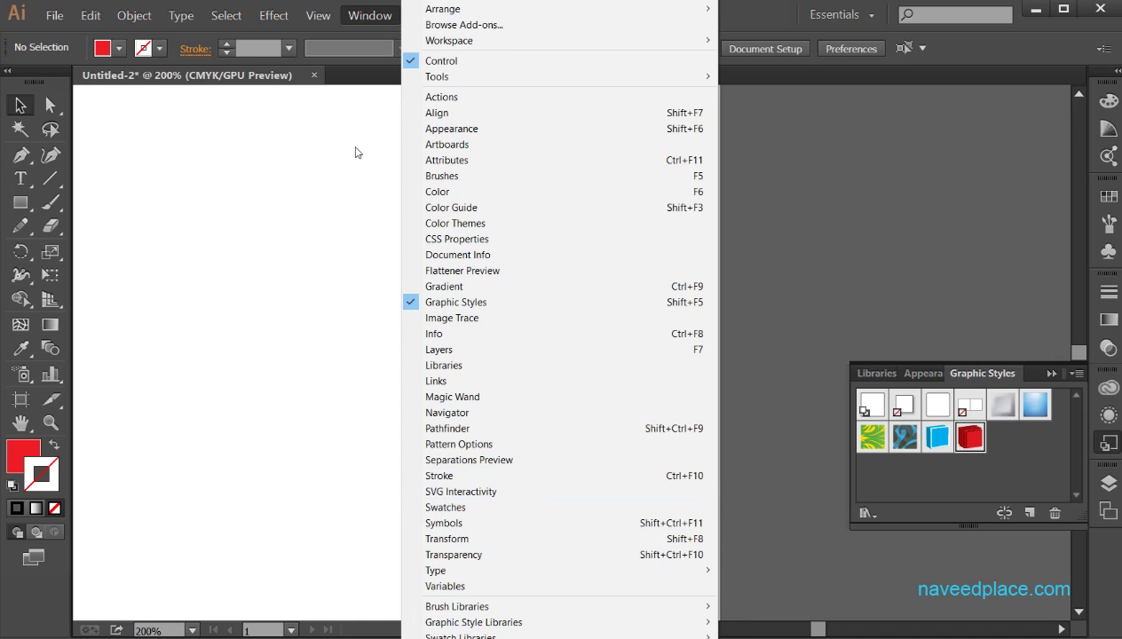
pyautogui.moveTo(286, 20)
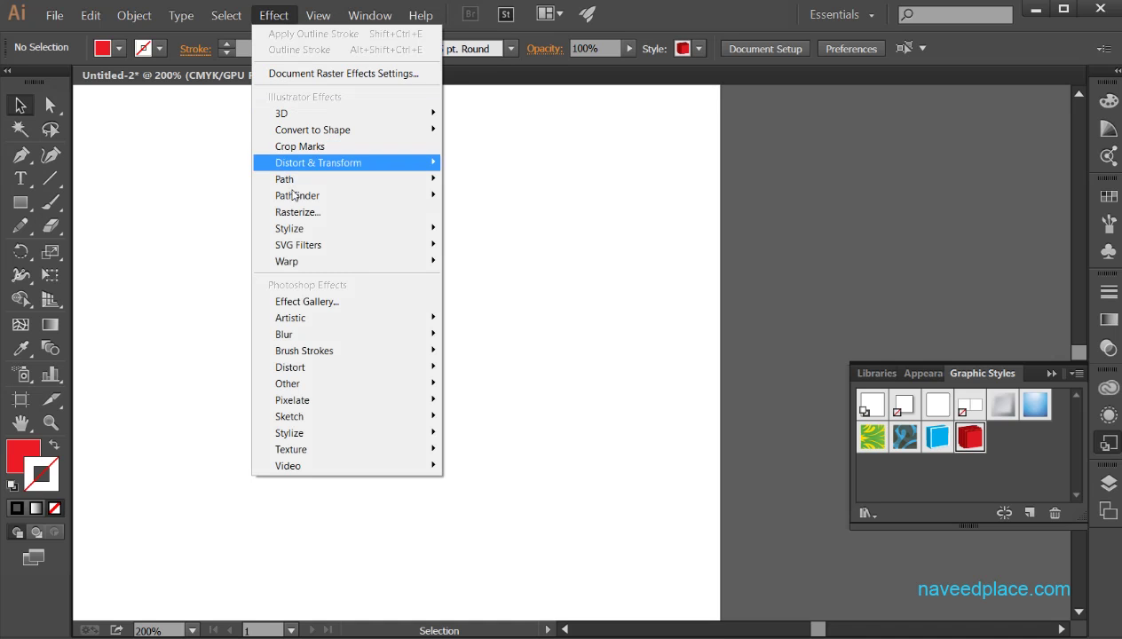
pyautogui.moveTo(288, 252)
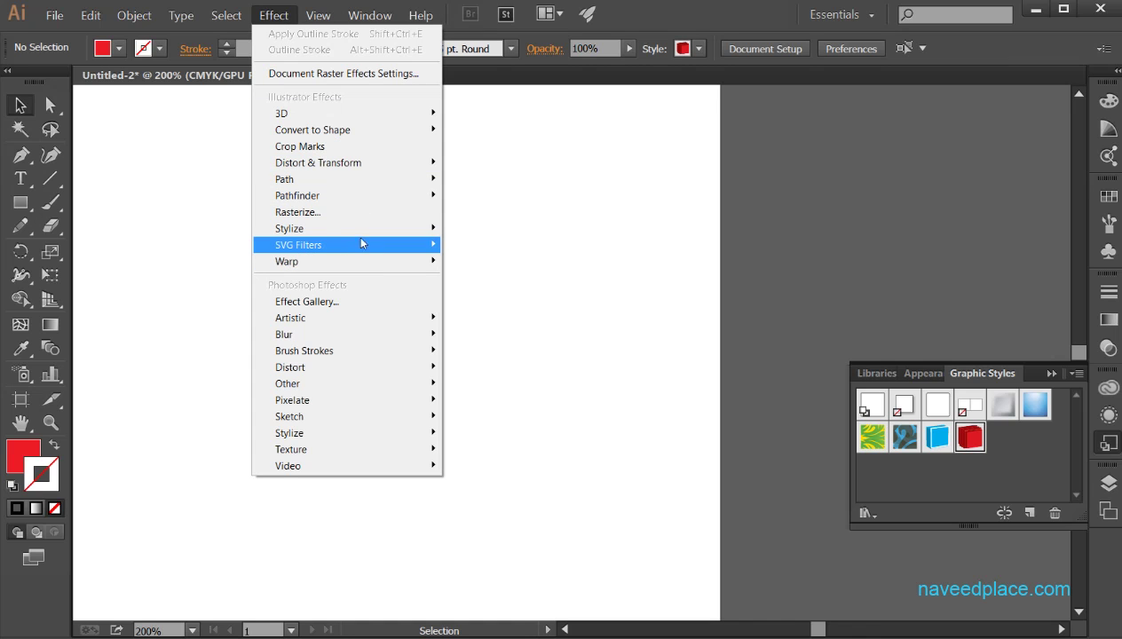
pyautogui.moveTo(355, 16)
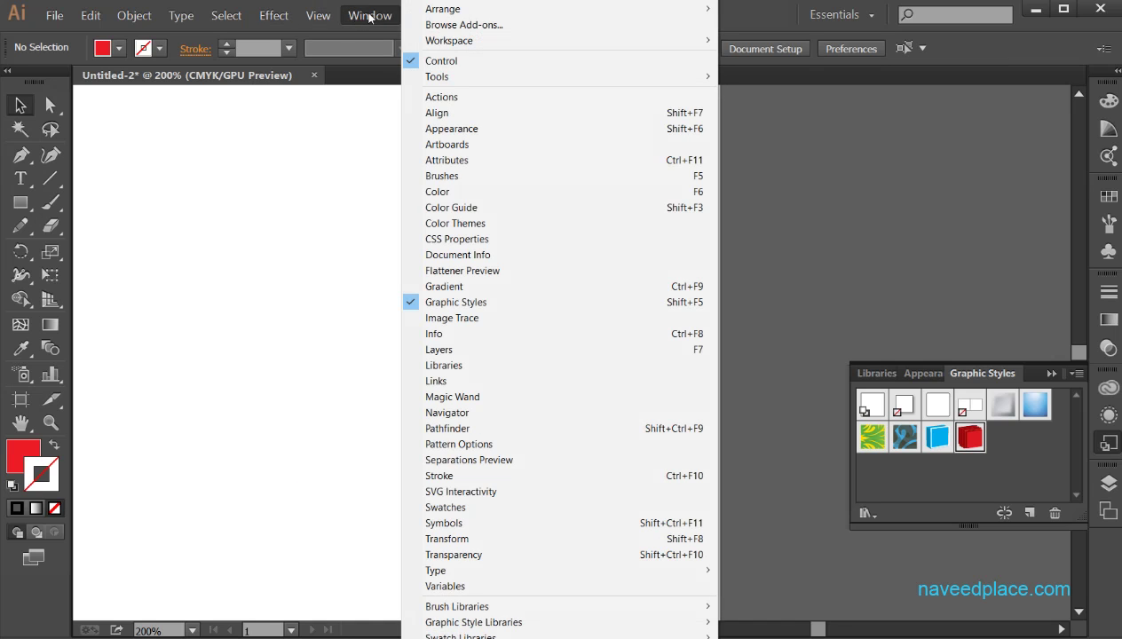
# Show the Swatches panel and draw a new rectangle on the artboard.
pyautogui.click(480, 510)
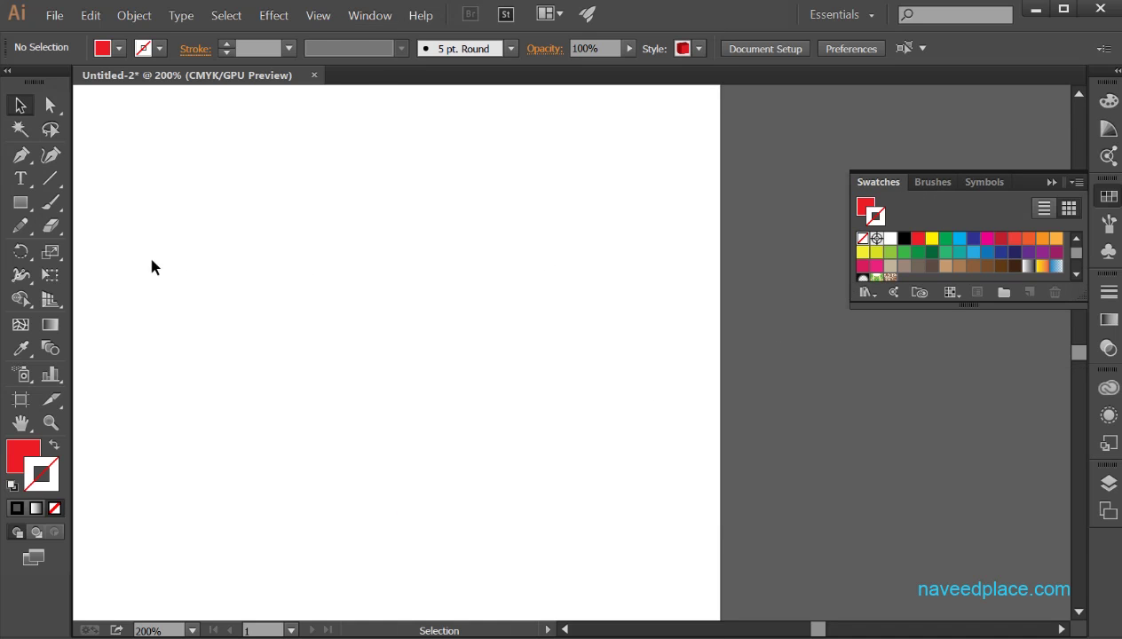
pyautogui.moveTo(20, 203); pyautogui.dragTo(89, 199)
pyautogui.moveTo(166, 202); pyautogui.dragTo(391, 453)
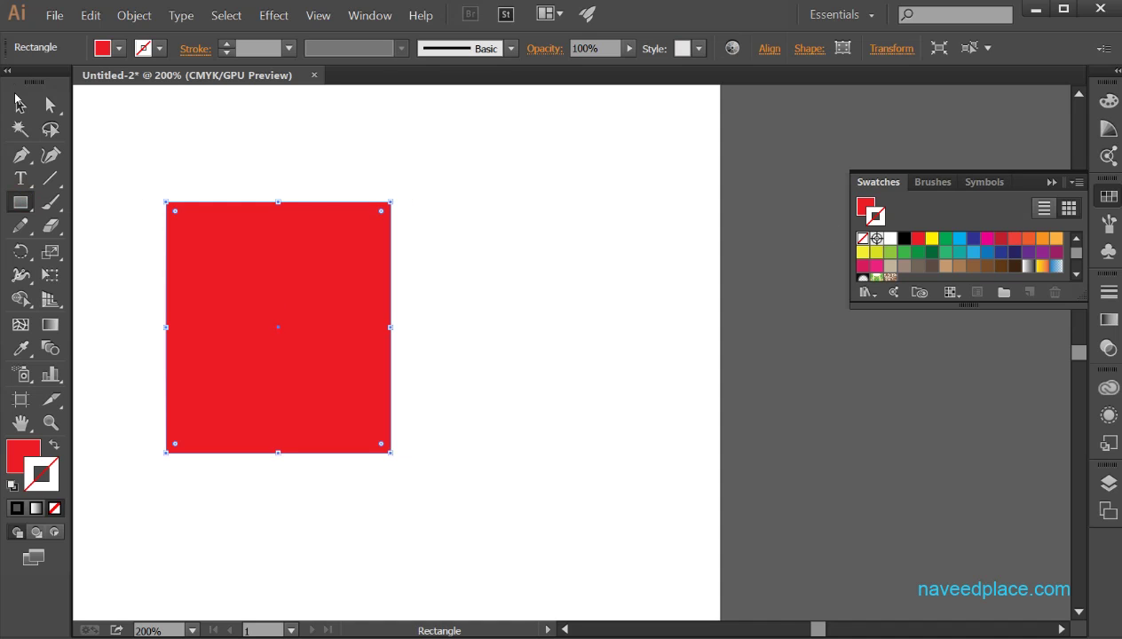
pyautogui.click(19, 103)
pyautogui.moveTo(265, 297); pyautogui.dragTo(269, 301)
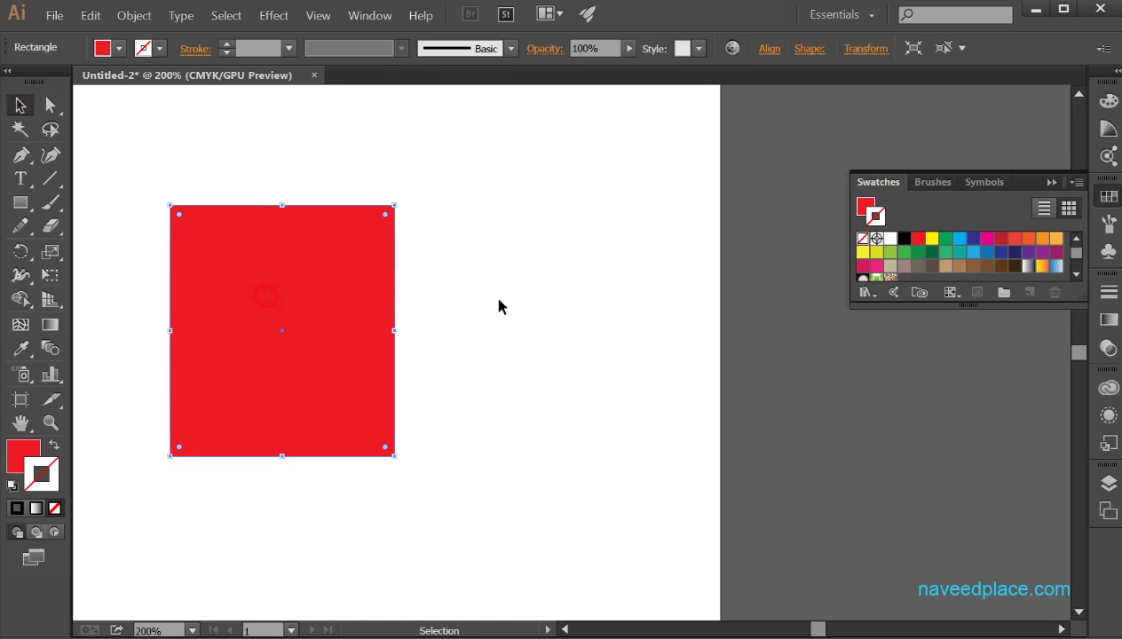
# Make the rectangle yellow-filled with a dark green stroke.
pyautogui.press('x')
pyautogui.click(918, 238)
pyautogui.click(945, 238)
pyautogui.click(931, 237)
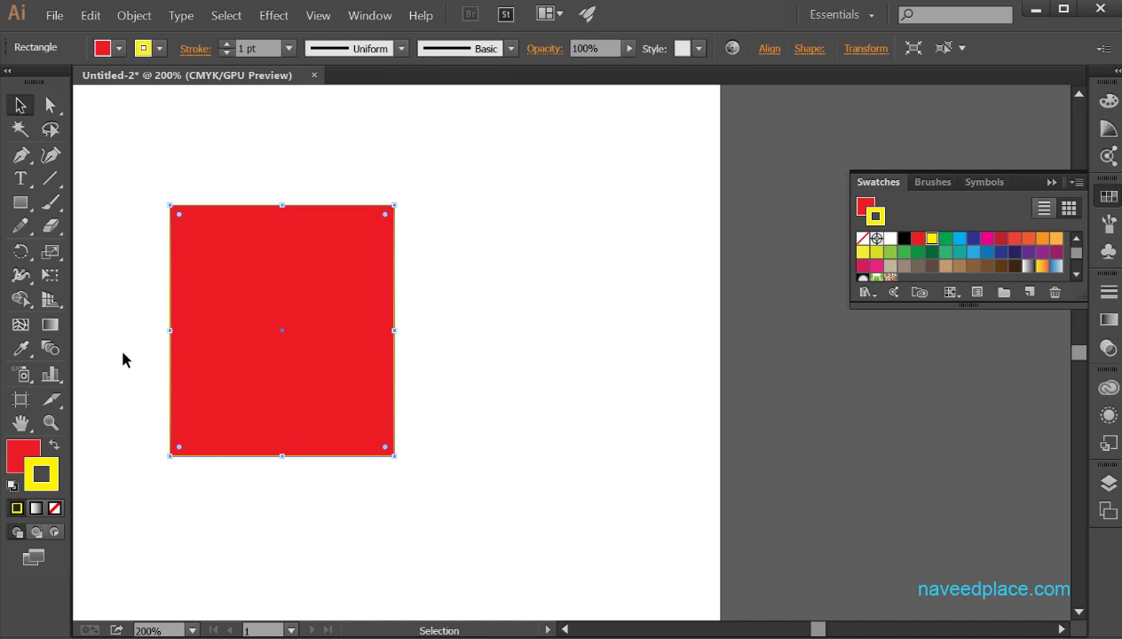
pyautogui.click(54, 445)
pyautogui.click(945, 238)
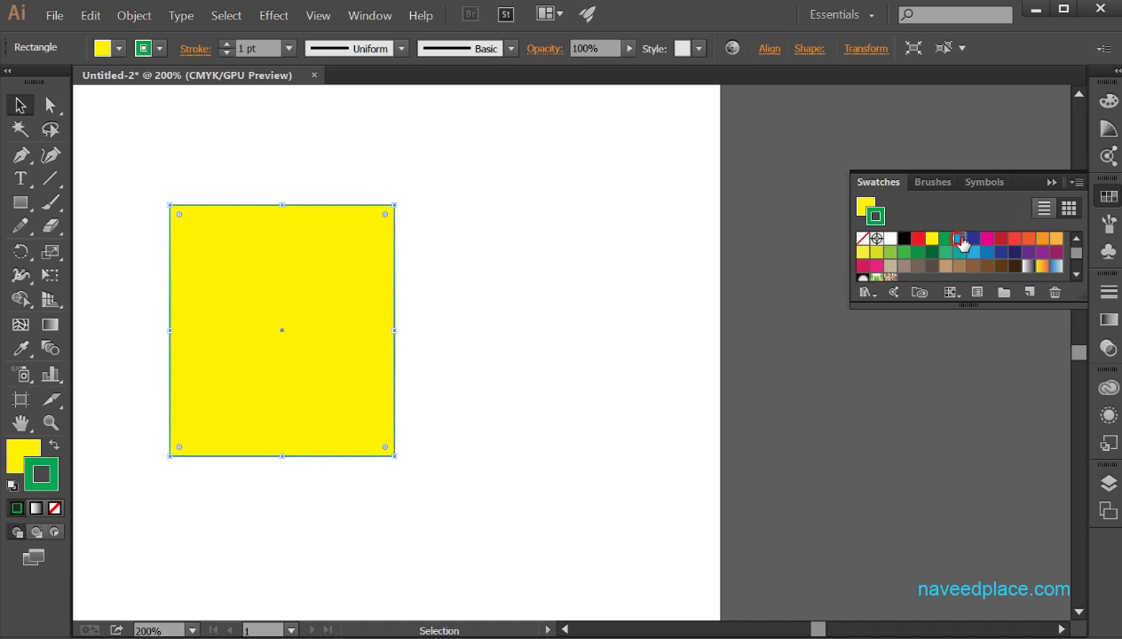
pyautogui.click(973, 238)
pyautogui.click(959, 251)
pyautogui.click(945, 251)
pyautogui.click(931, 251)
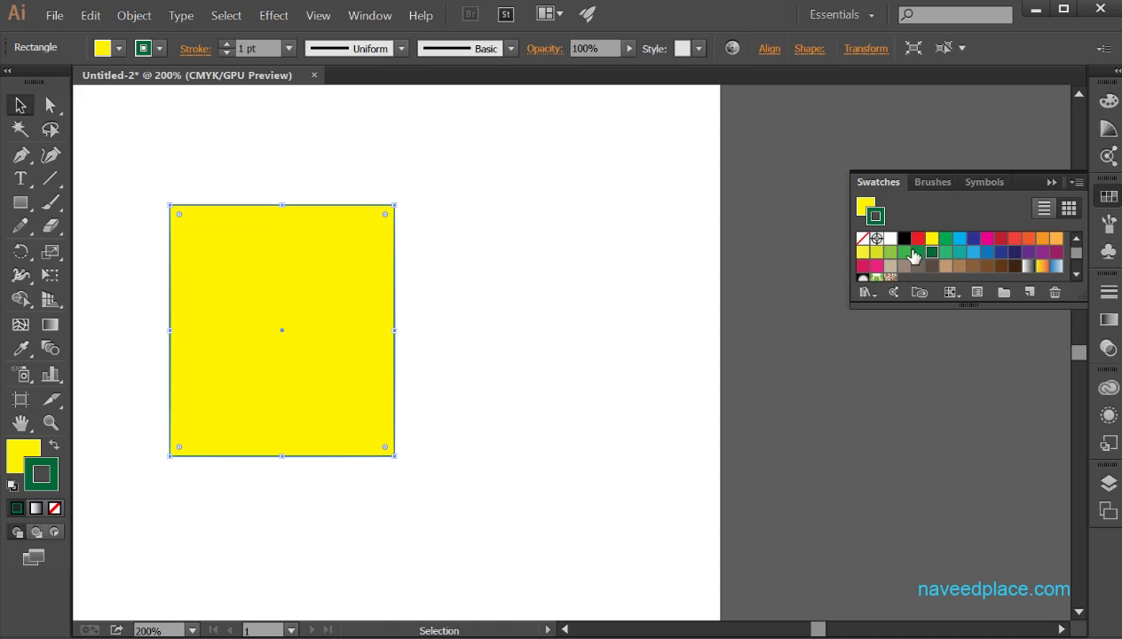
pyautogui.moveTo(1073, 343); pyautogui.dragTo(1054, 391)
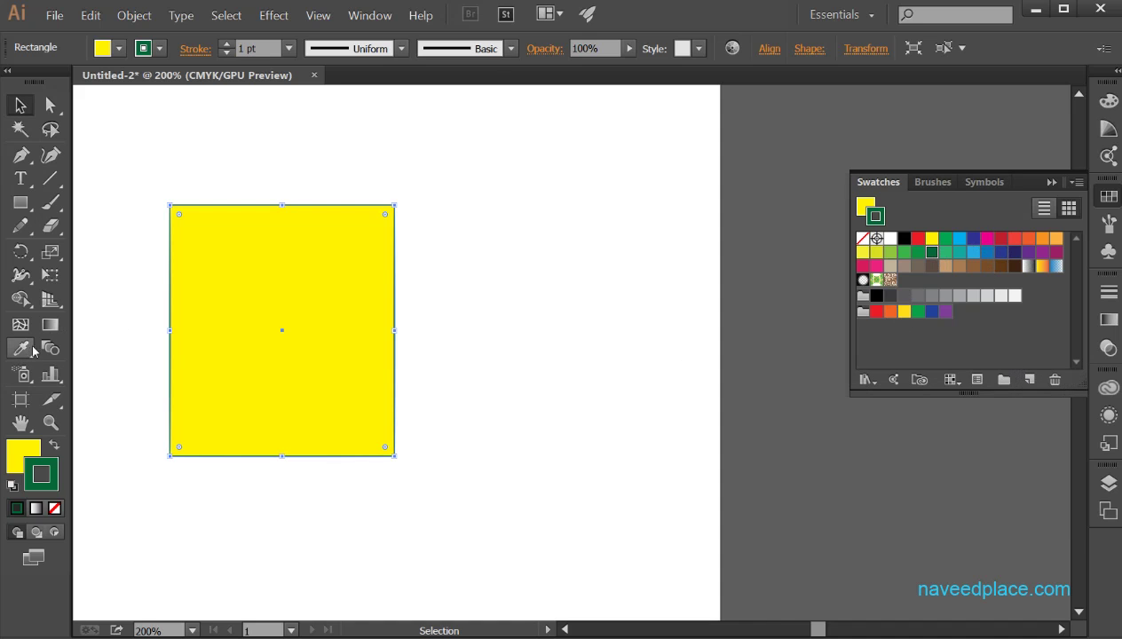
# Draw a second rectangle to the right, filled with the Fading Sky gradient.
pyautogui.click(21, 202)
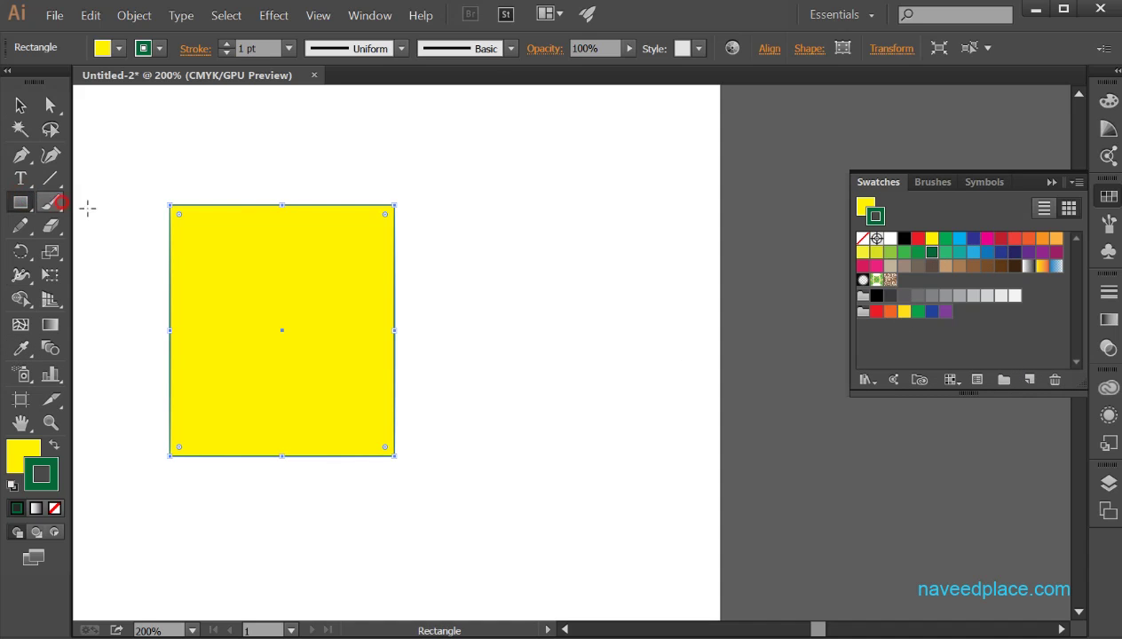
pyautogui.moveTo(491, 225); pyautogui.dragTo(638, 450)
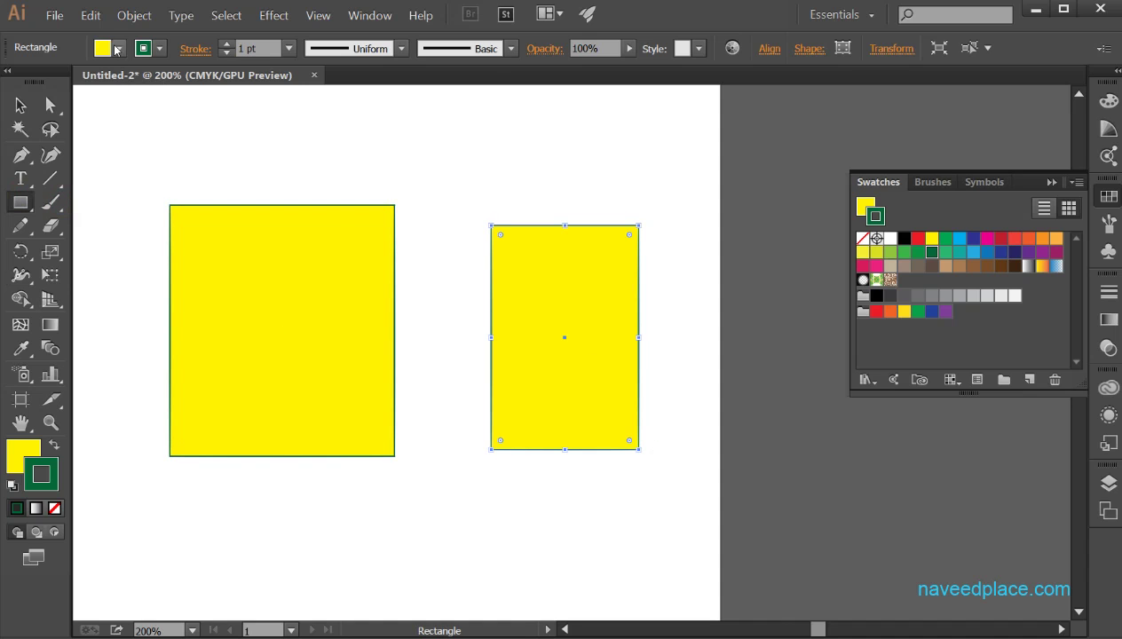
pyautogui.click(116, 50)
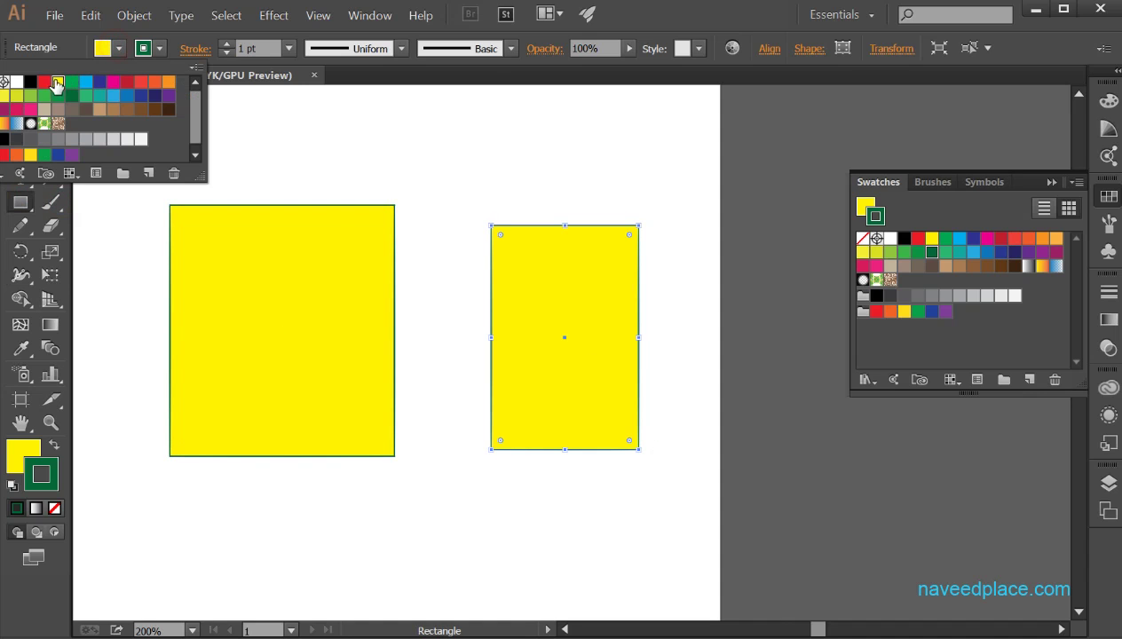
pyautogui.click(5, 123)
pyautogui.click(485, 224)
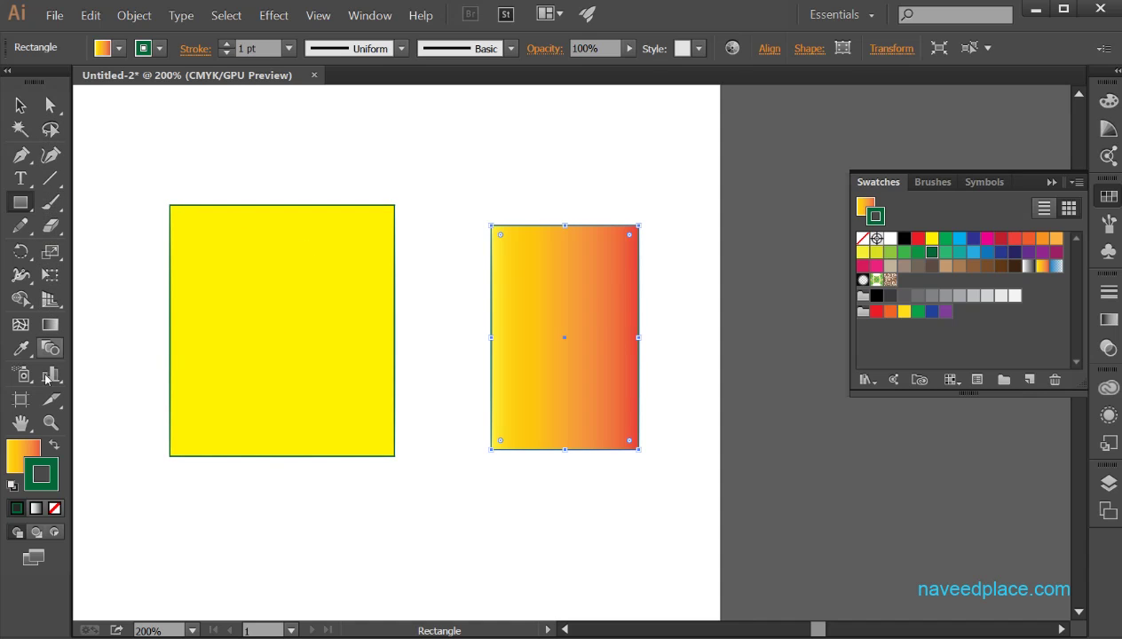
# Look through the eraser tool group and switch to the Eyedropper tool.
pyautogui.click(50, 225)
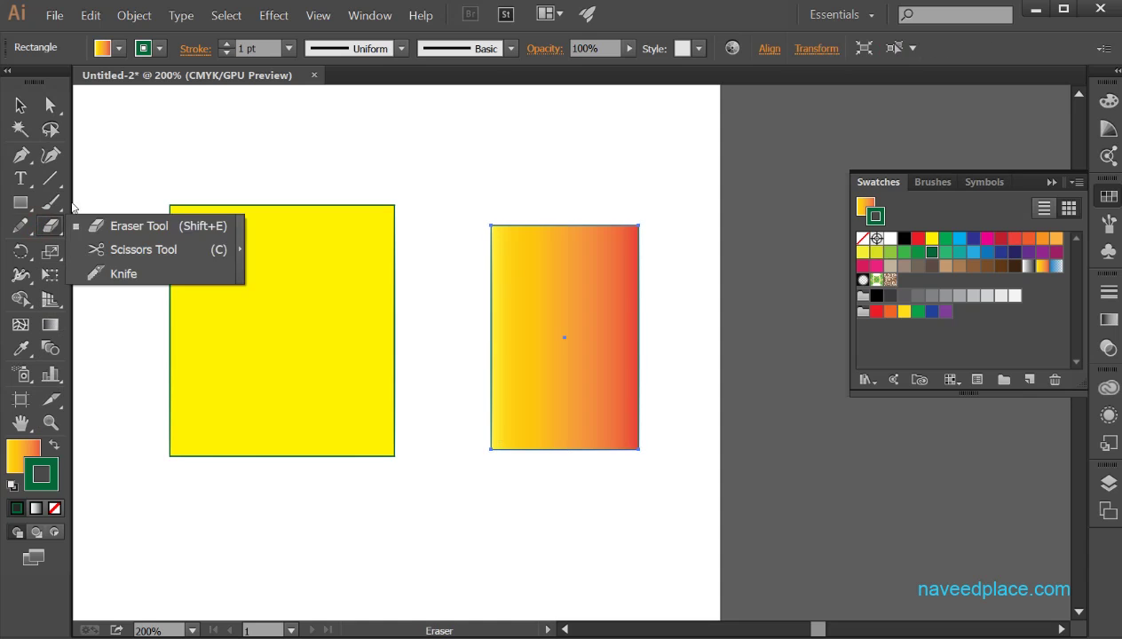
pyautogui.click(51, 202)
pyautogui.click(28, 350)
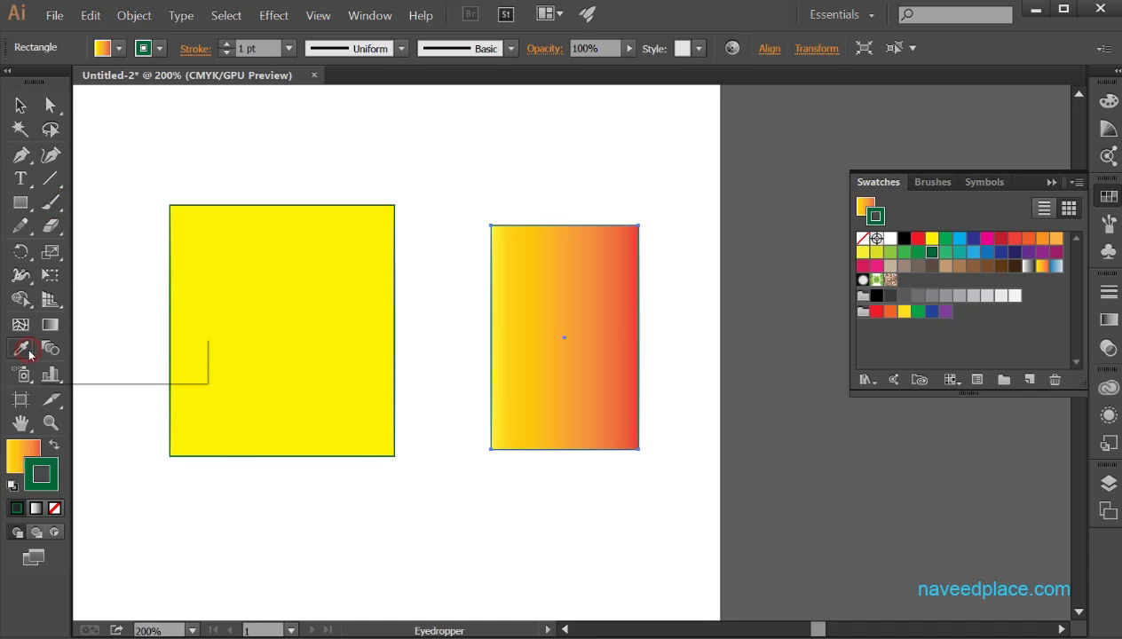
# Add the dark green as a new swatch, then select the yellow rectangle.
pyautogui.click(1031, 381)
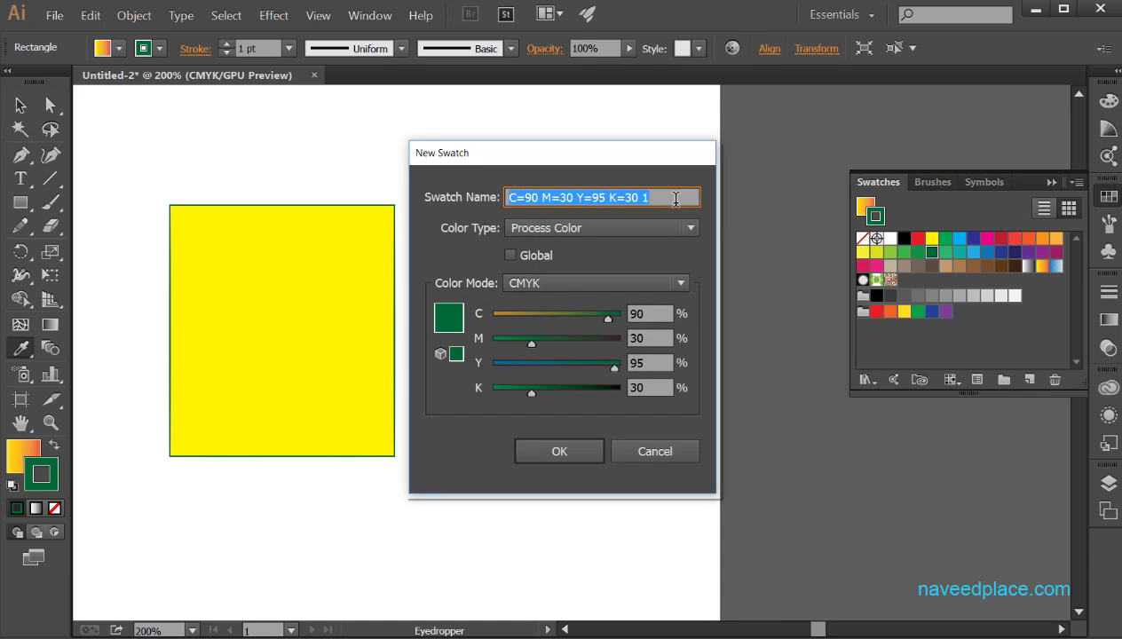
pyautogui.click(555, 445)
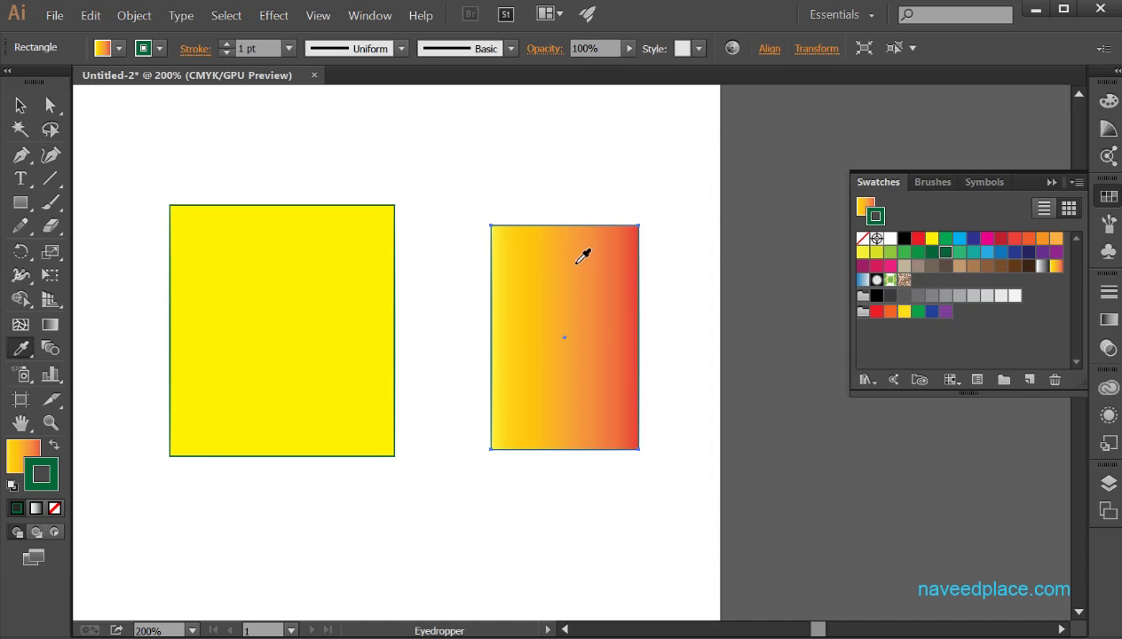
pyautogui.click(545, 320)
pyautogui.click(20, 105)
pyautogui.click(230, 251)
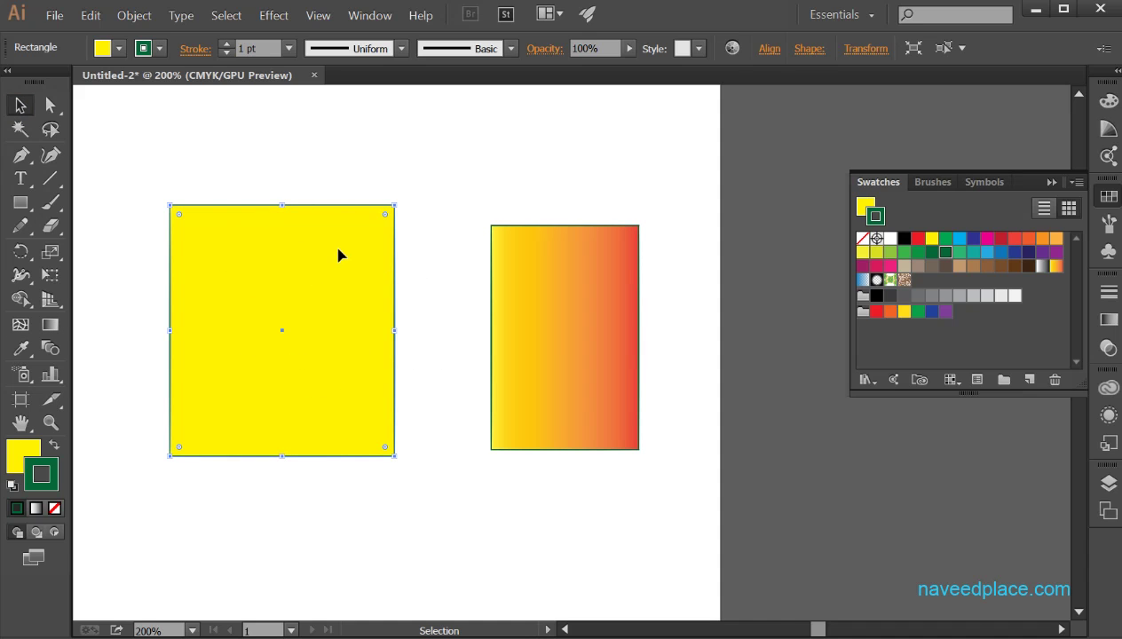
# Delete both the yellow rectangle and the gradient rectangle.
pyautogui.press('Delete')
pyautogui.click(612, 309)
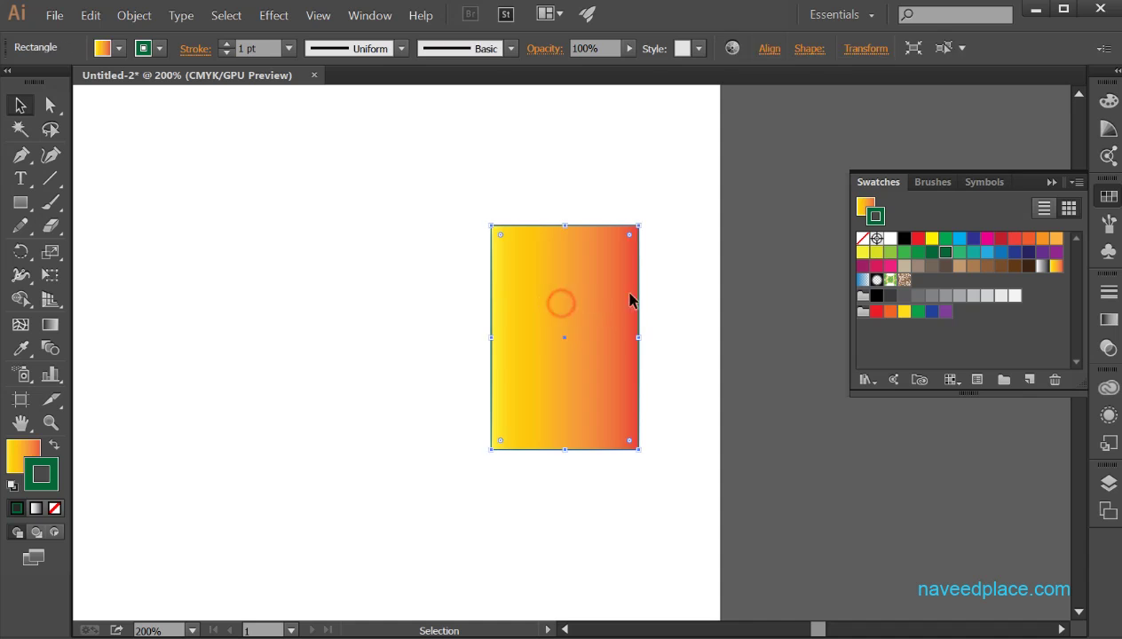
pyautogui.press('Delete')
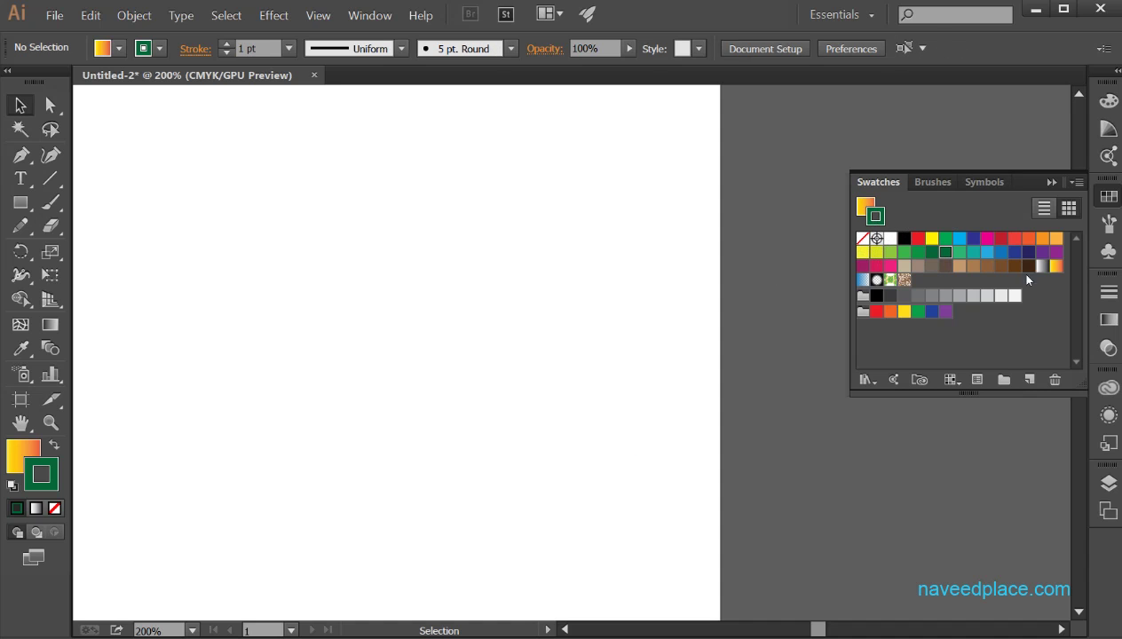
# Show the Symbols panel, then reopen the Window menu.
pyautogui.click(369, 15)
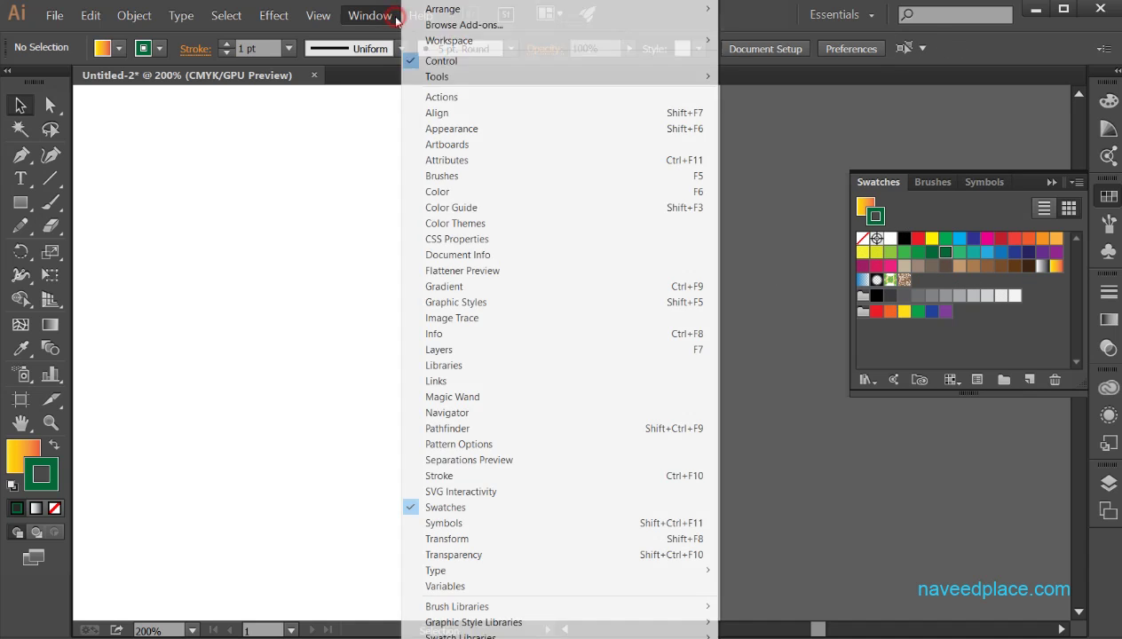
pyautogui.click(447, 523)
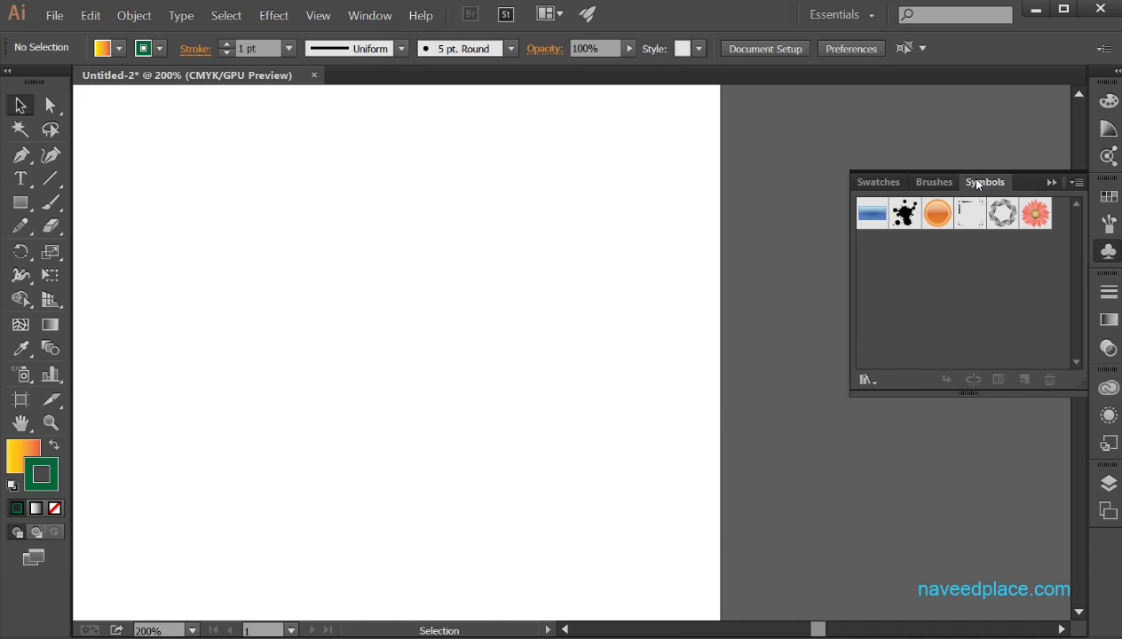
pyautogui.click(371, 18)
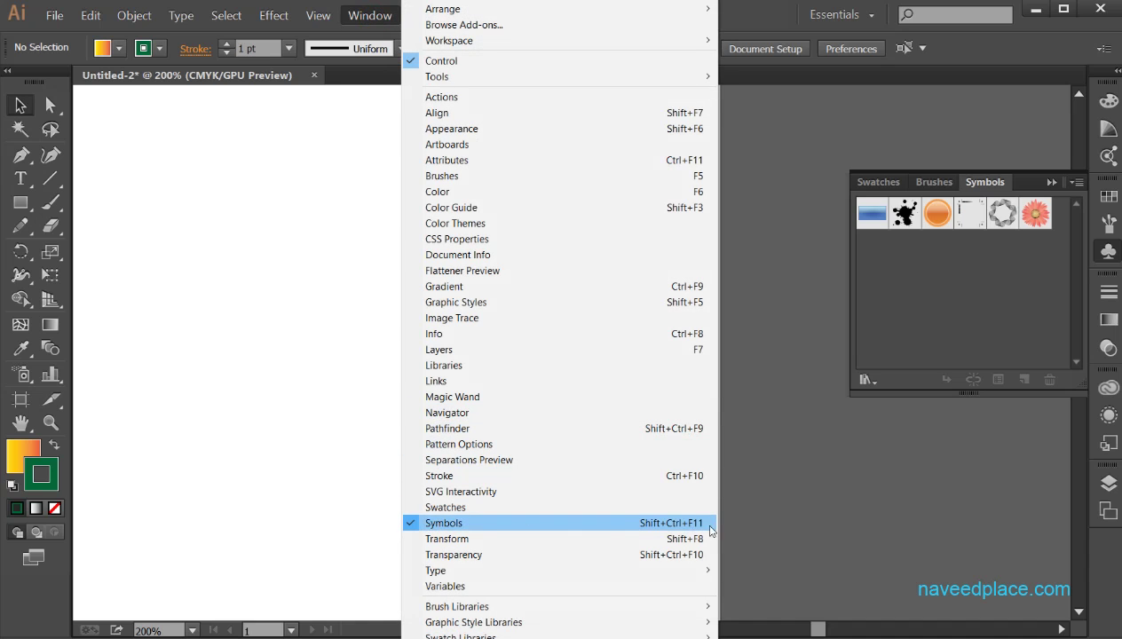
pyautogui.click(778, 247)
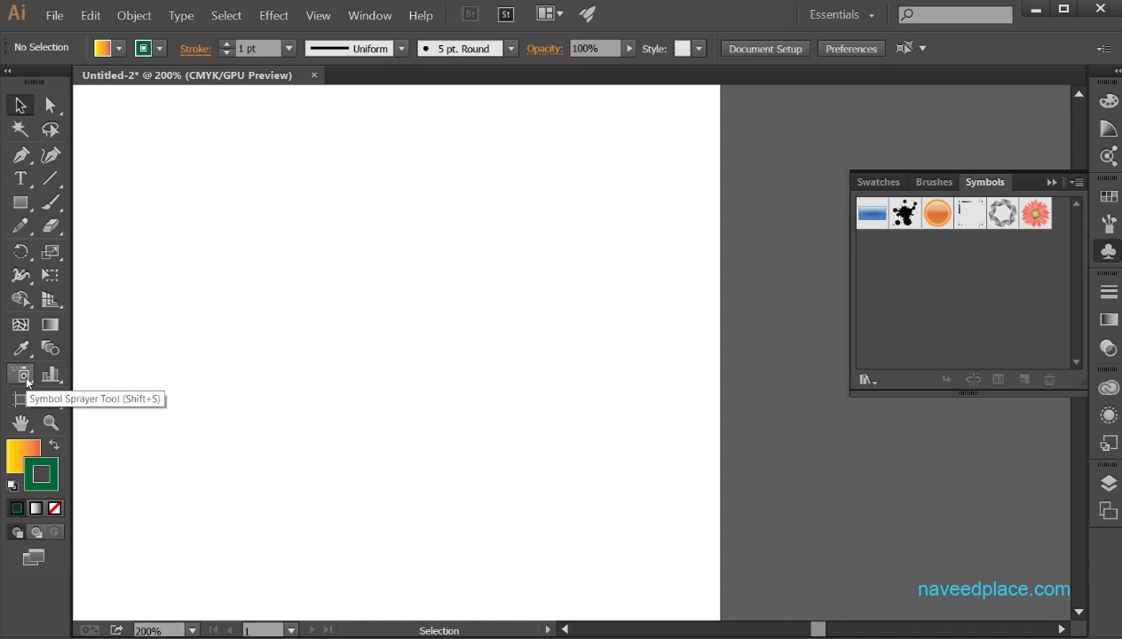
pyautogui.click(369, 15)
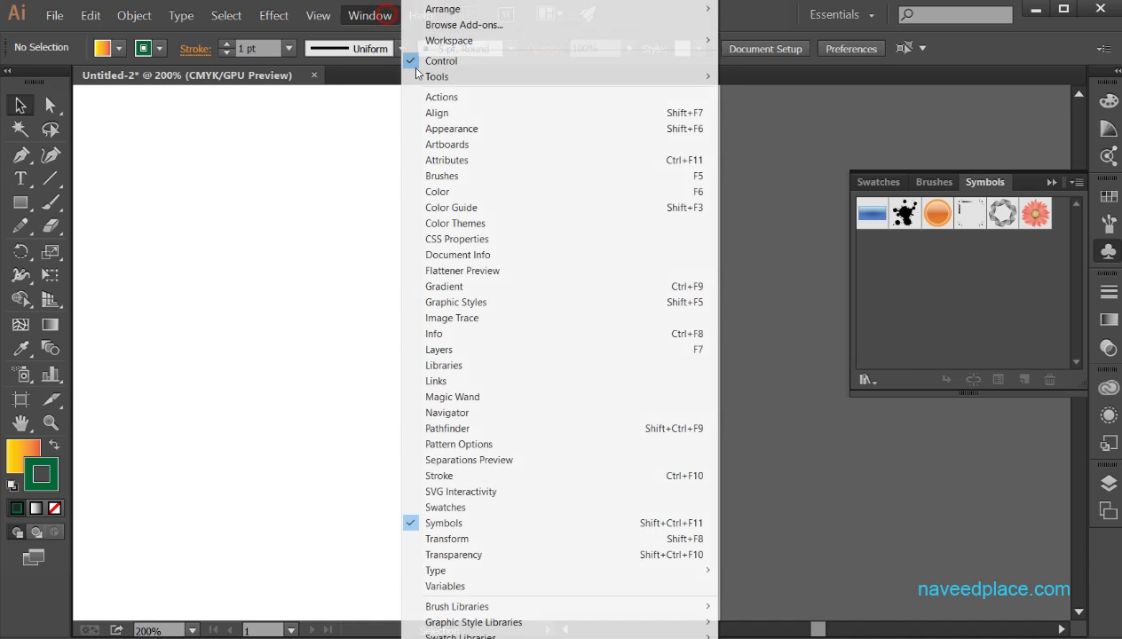
# Open the Transform panel and draw a yellow-to-red gradient rectangle.
pyautogui.click(528, 539)
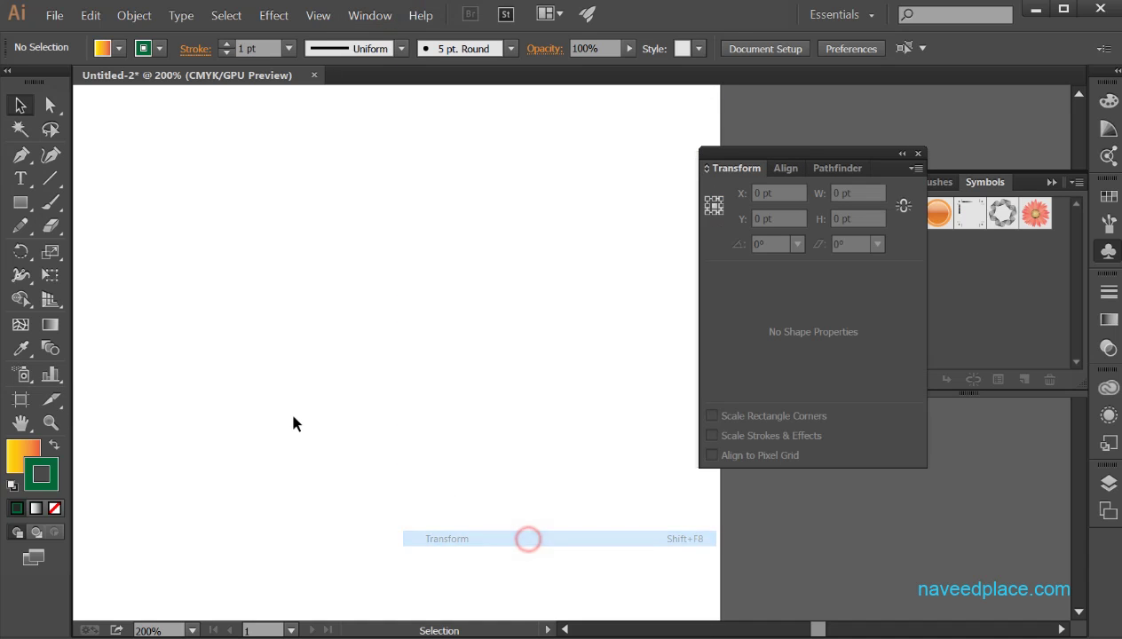
pyautogui.click(19, 202)
pyautogui.click(67, 196)
pyautogui.moveTo(188, 228)
pyautogui.mouseDown()
pyautogui.moveTo(197, 253)
pyautogui.moveTo(467, 483)
pyautogui.mouseUp()
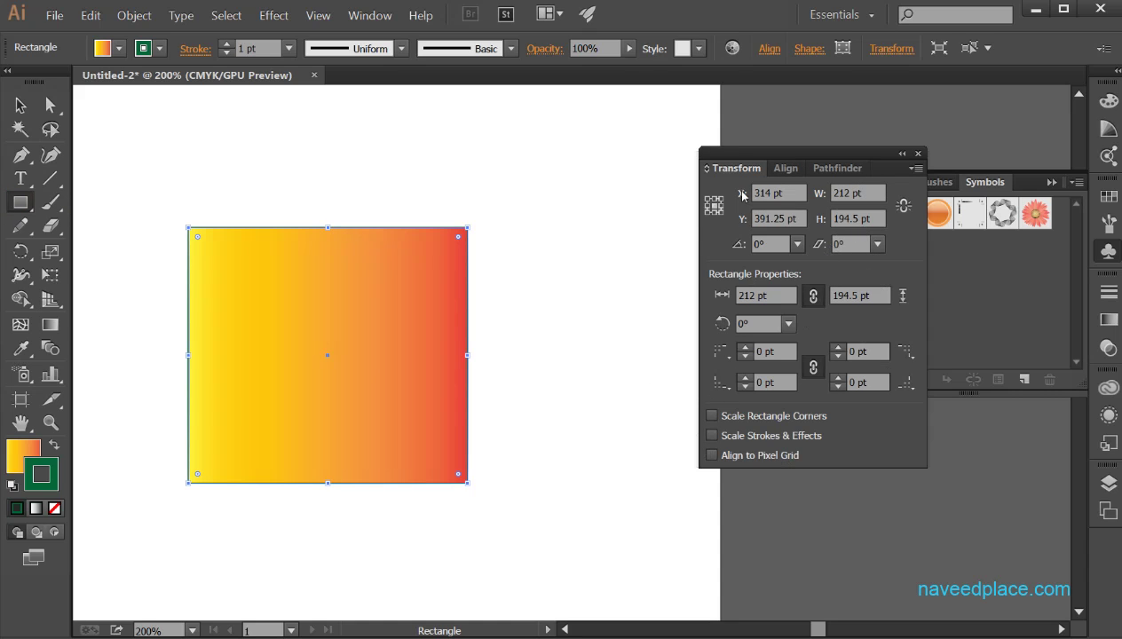
# Rotate the rectangle to 349.35° and close the Transform panel.
pyautogui.click(21, 107)
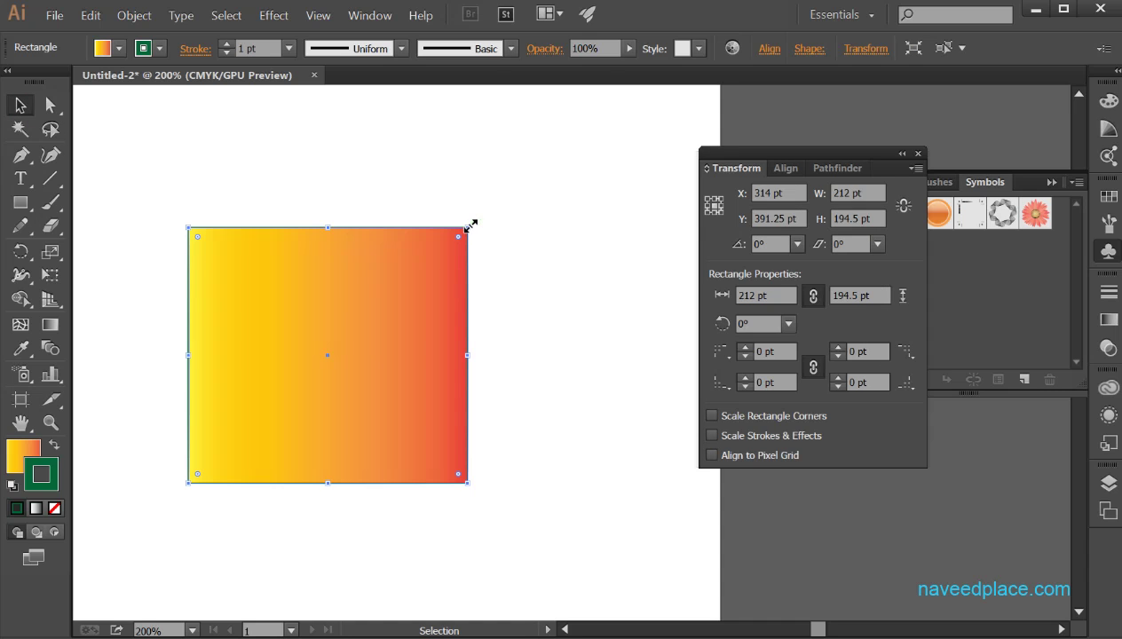
pyautogui.click(496, 238)
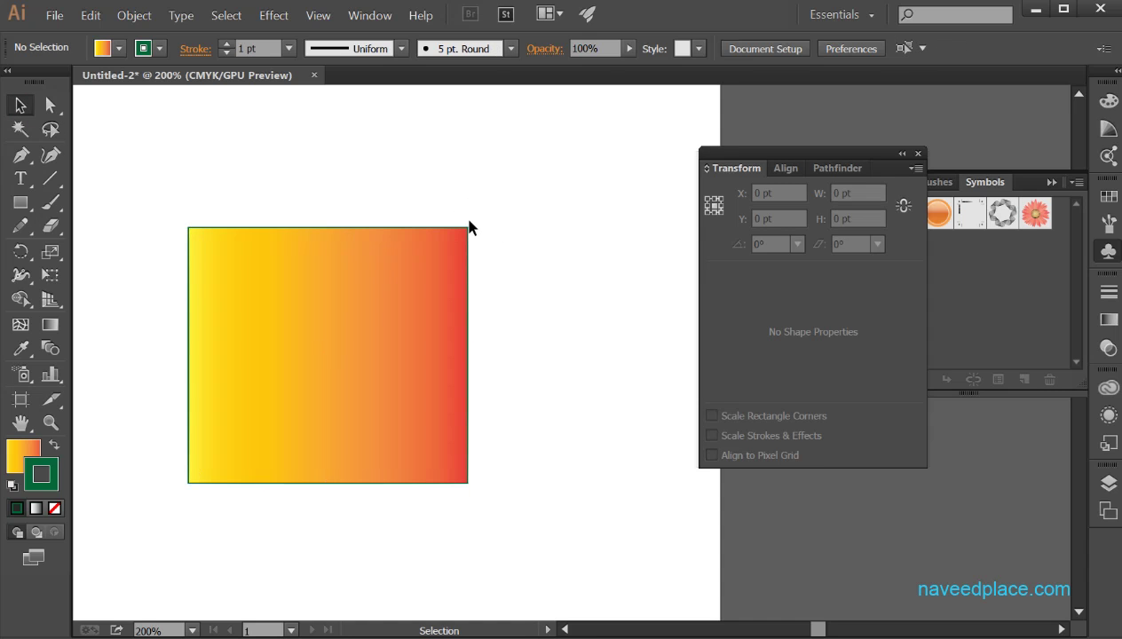
pyautogui.click(432, 238)
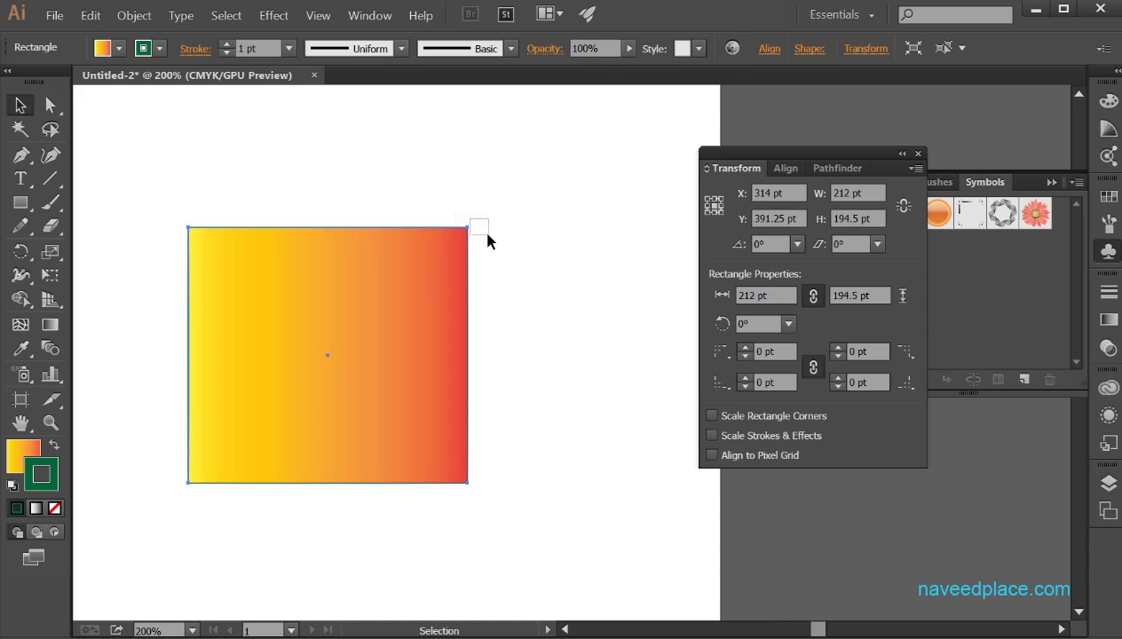
pyautogui.click(435, 235)
pyautogui.moveTo(474, 220); pyautogui.dragTo(499, 258)
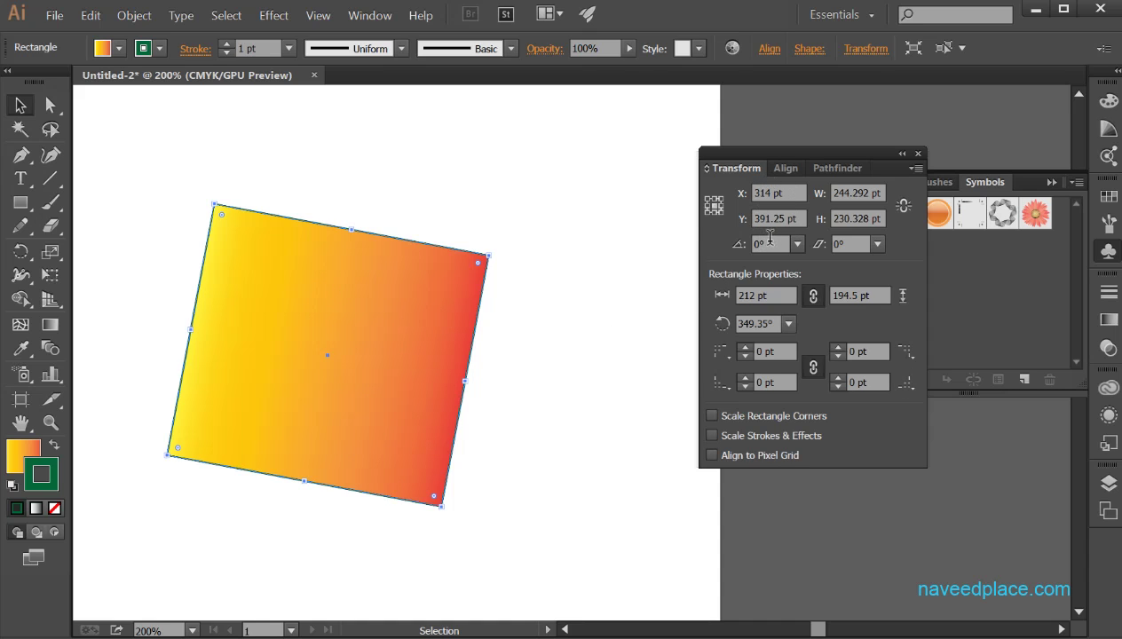
pyautogui.click(917, 153)
pyautogui.click(370, 15)
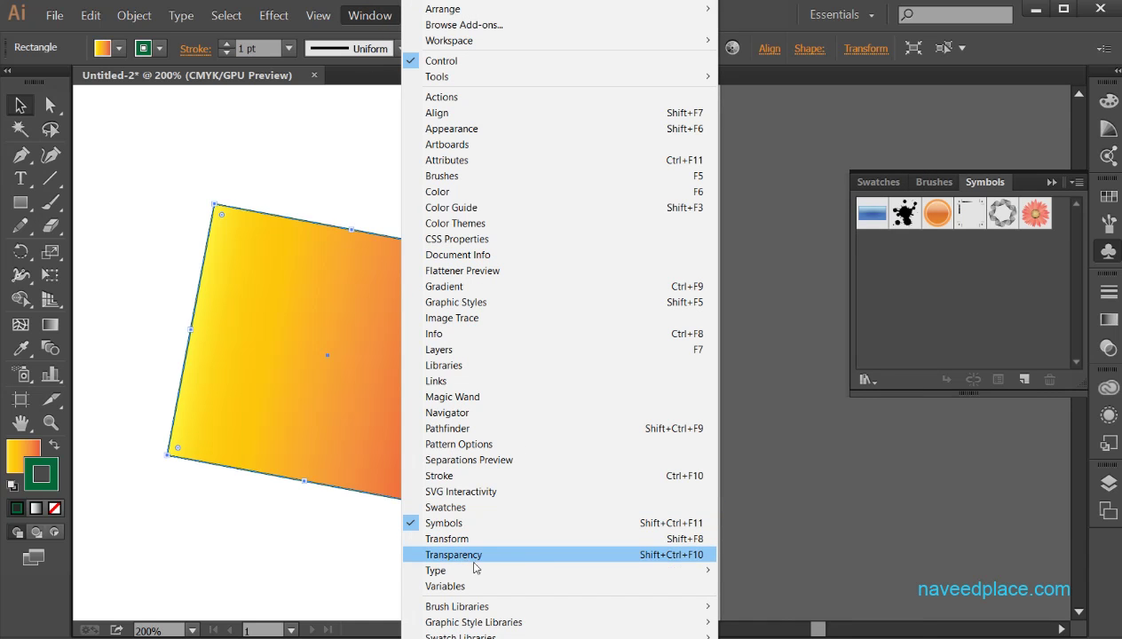
# Dismiss the Window menu and make the standard Type Tool active.
pyautogui.moveTo(424, 576)
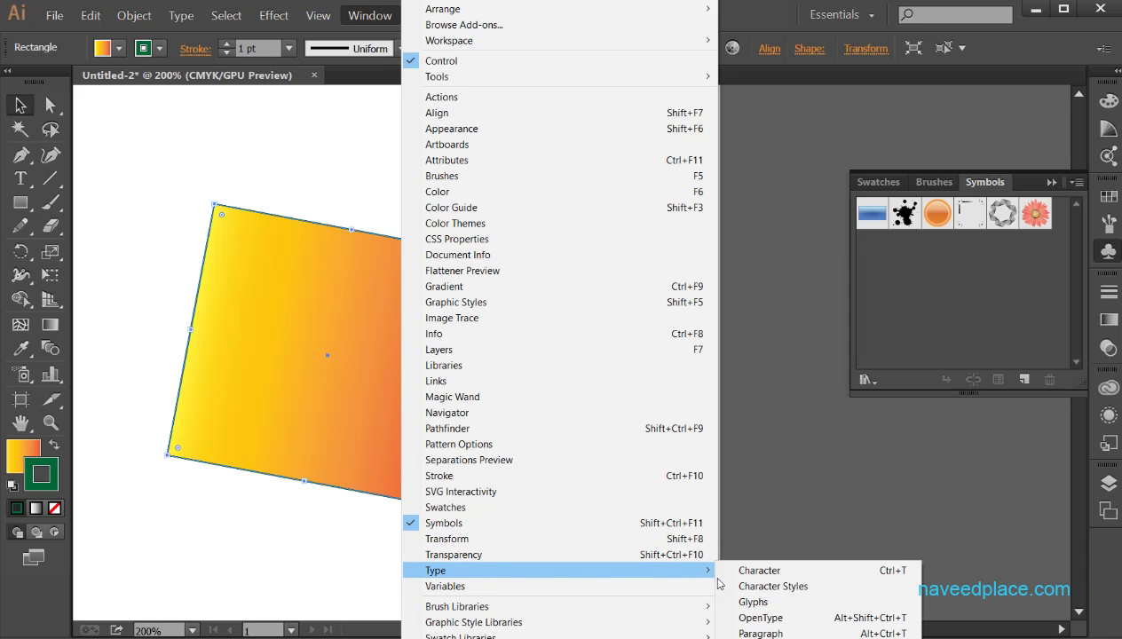
pyautogui.click(773, 502)
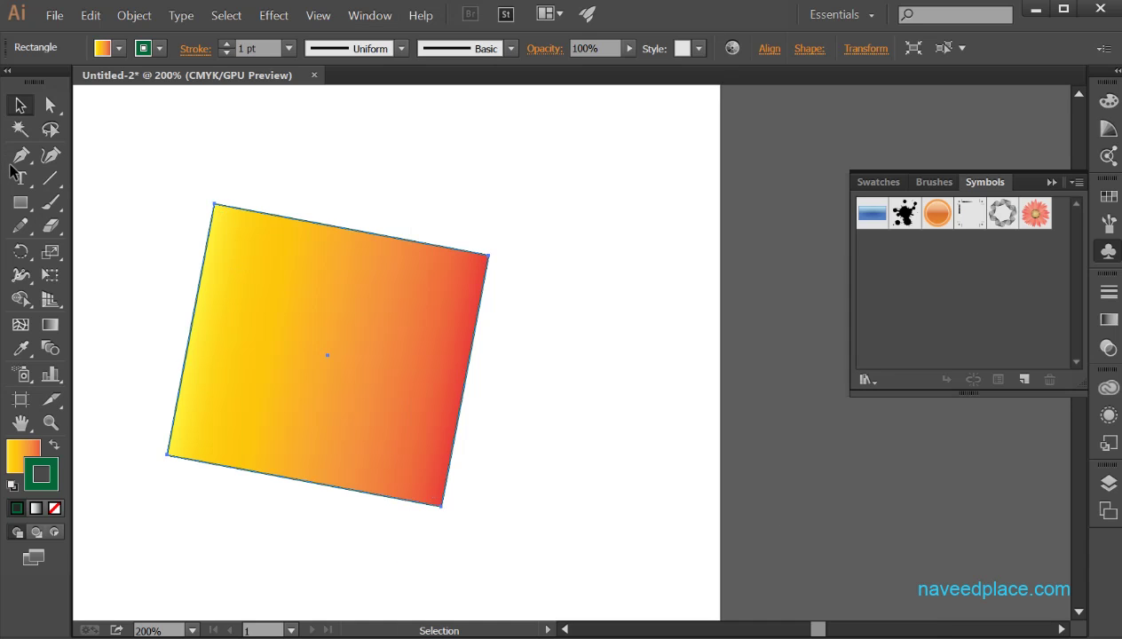
pyautogui.hotkey('ctrl', 'shift', 'a')
pyautogui.click(23, 179)
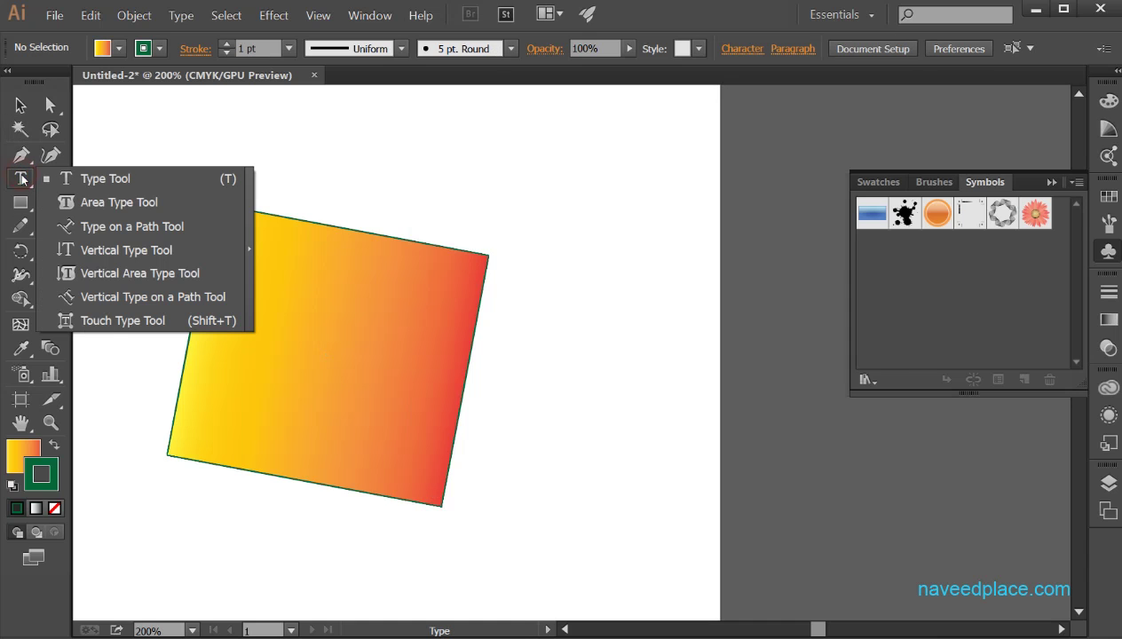
pyautogui.click(149, 186)
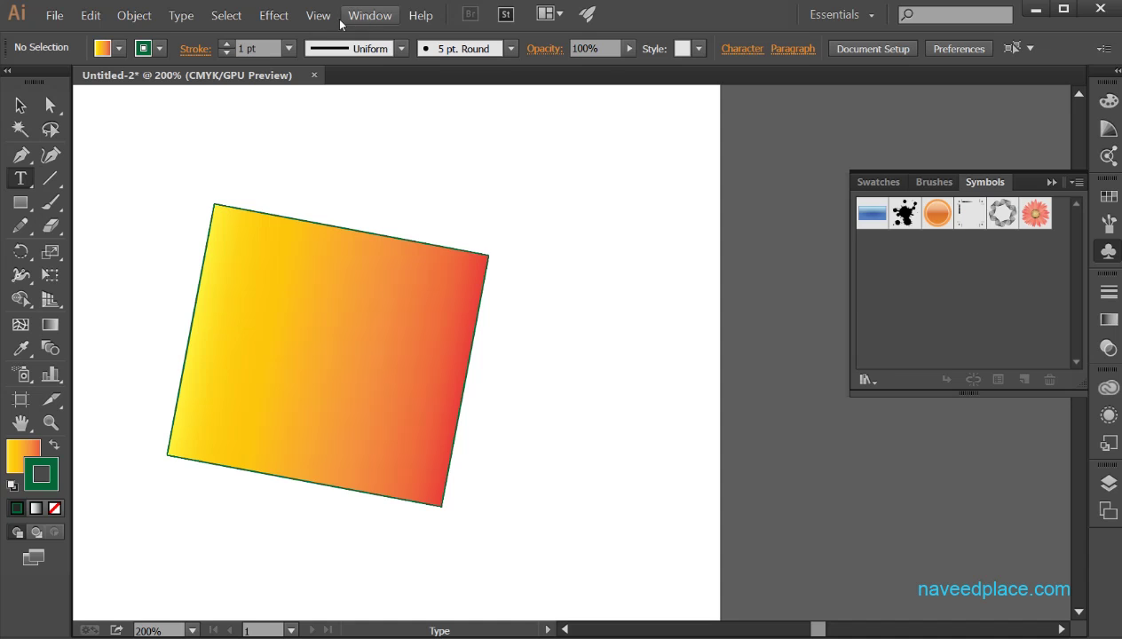
# Open the Kids Stuff swatch library from Swatch Libraries, then close it.
pyautogui.click(367, 15)
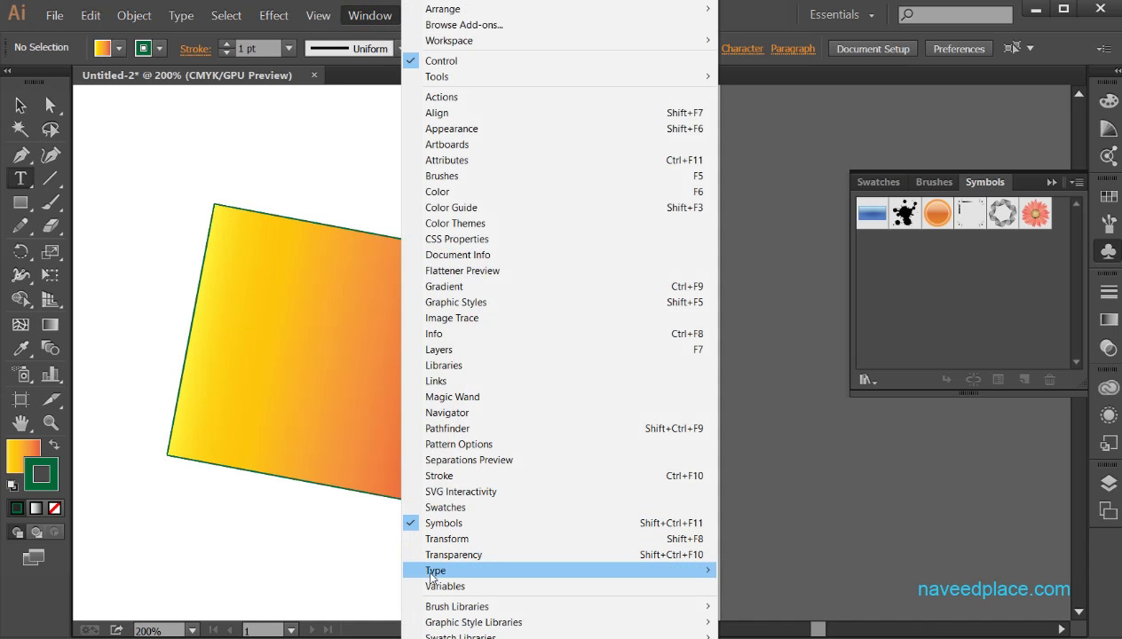
pyautogui.moveTo(432, 575)
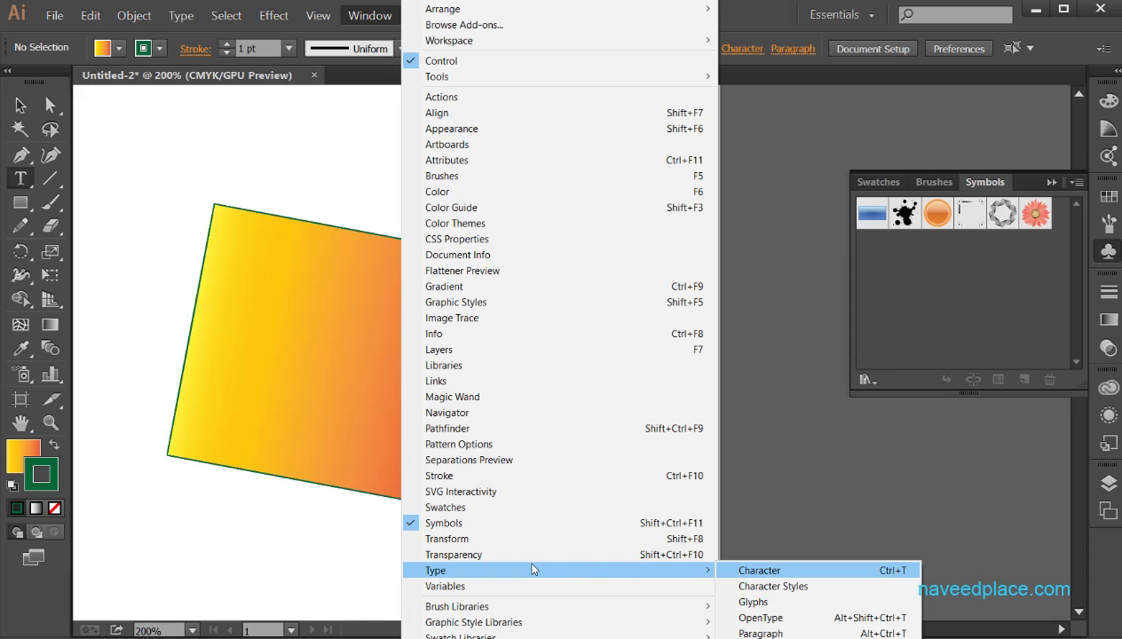
pyautogui.moveTo(538, 614)
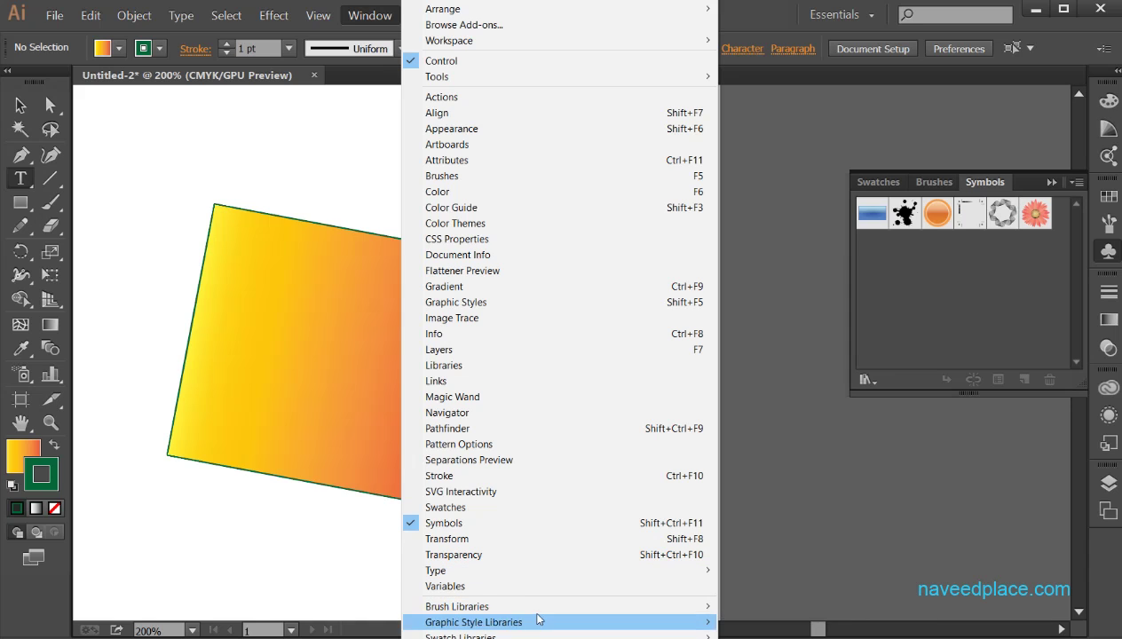
pyautogui.moveTo(583, 626)
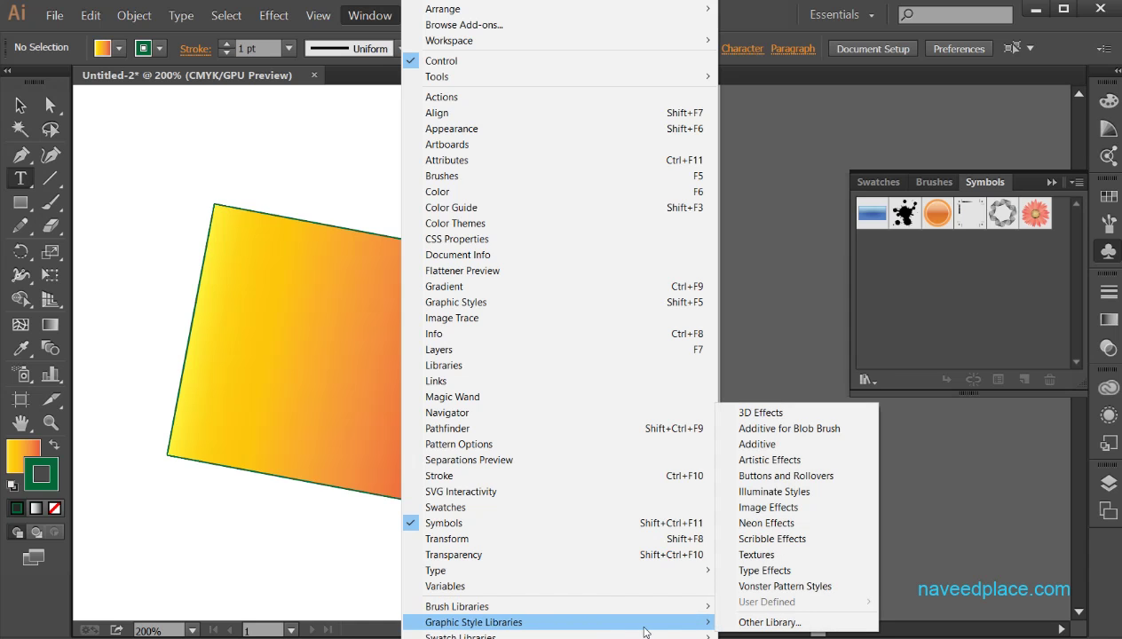
pyautogui.moveTo(657, 636)
pyautogui.click(846, 428)
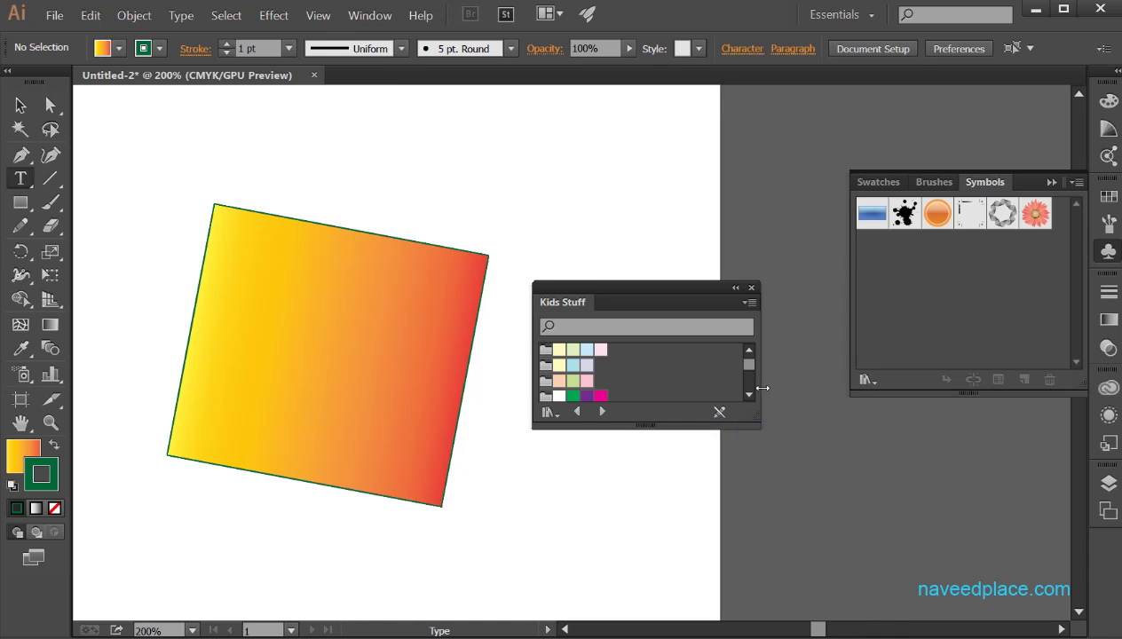
pyautogui.click(751, 288)
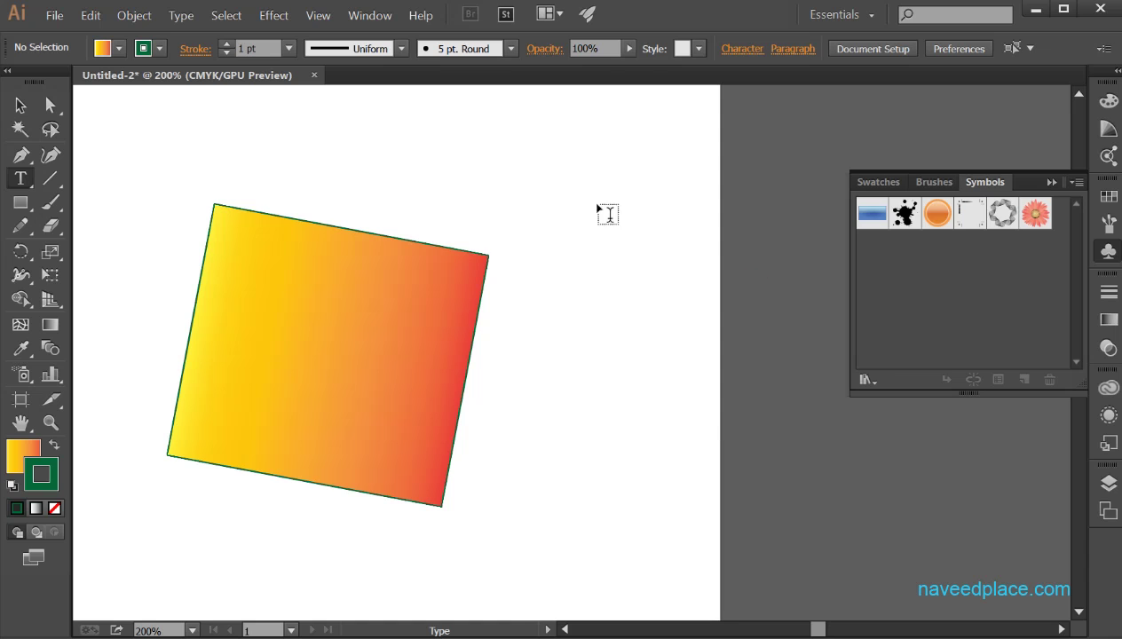
pyautogui.click(371, 15)
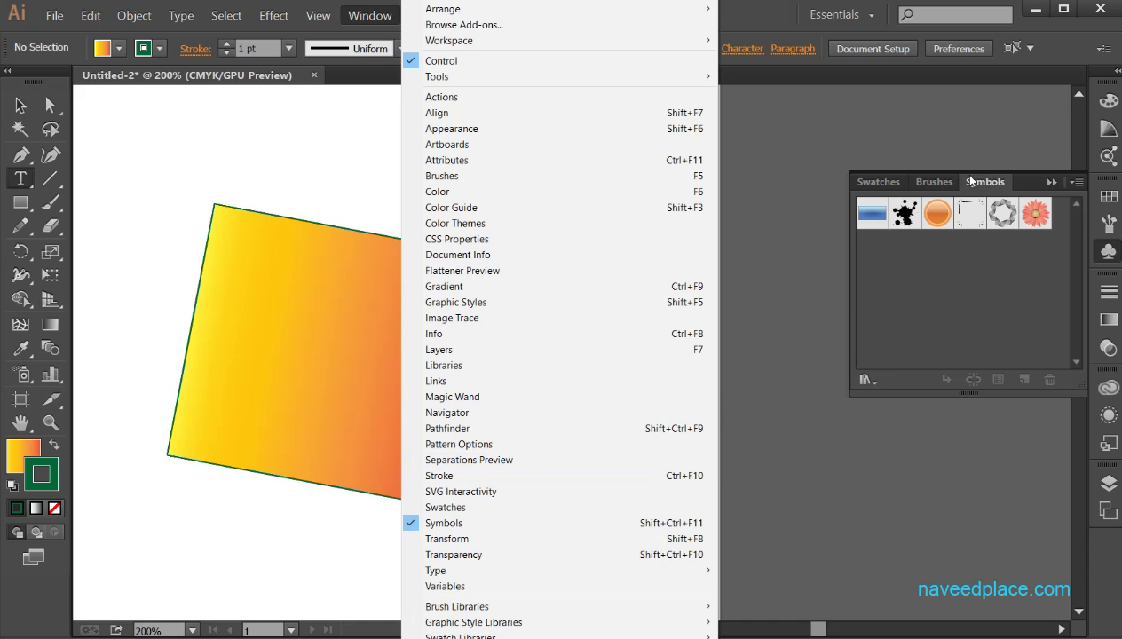
# Place a text insertion point beside the rectangle and open the Symbol Libraries list.
pyautogui.click(772, 197)
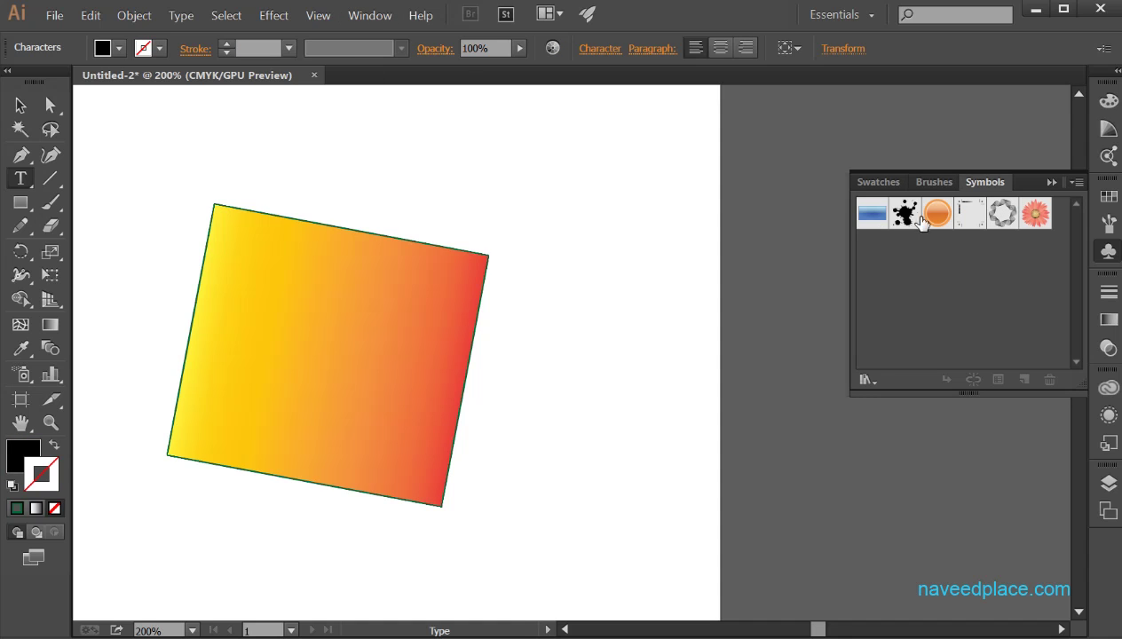
pyautogui.click(864, 379)
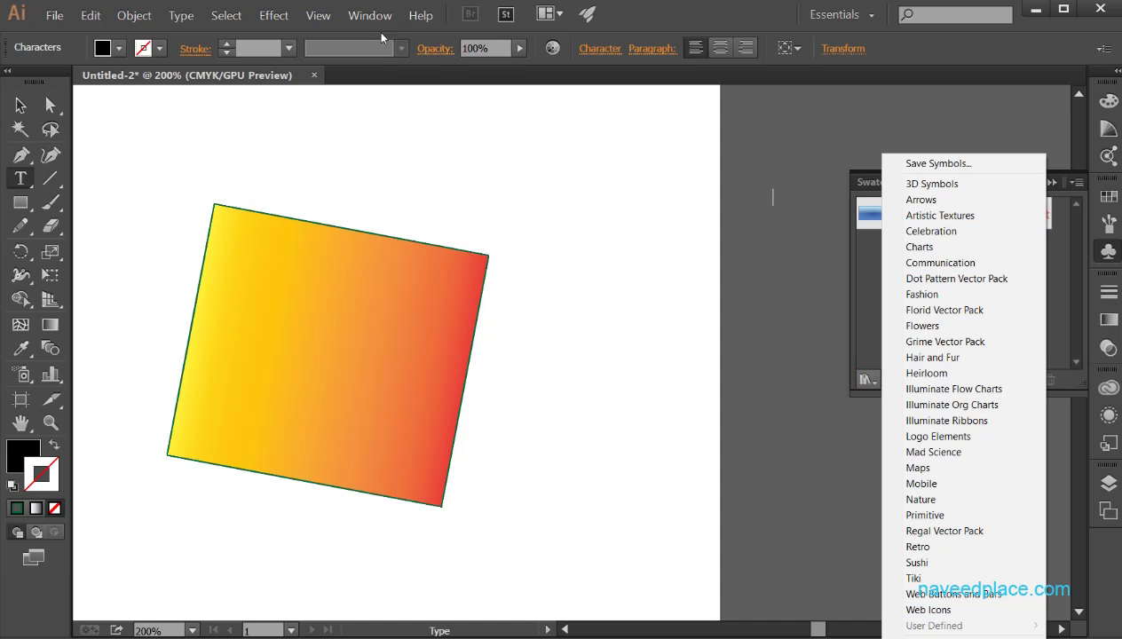
pyautogui.click(369, 18)
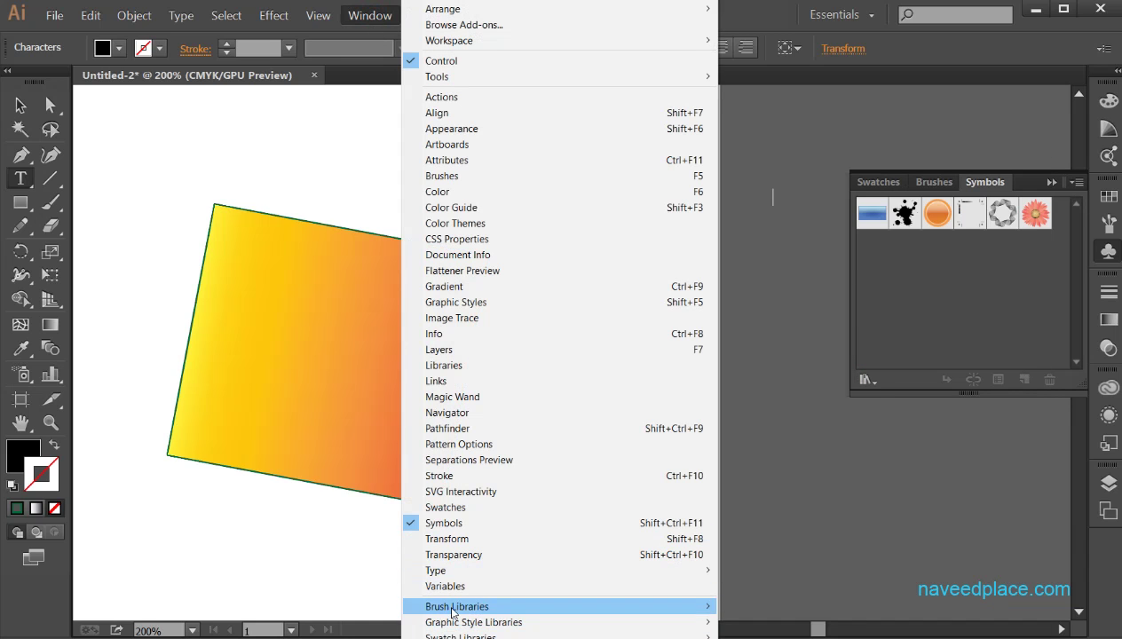
# Browse the Brush Libraries and Graphic Style Libraries lists in the Window menu.
pyautogui.click(368, 18)
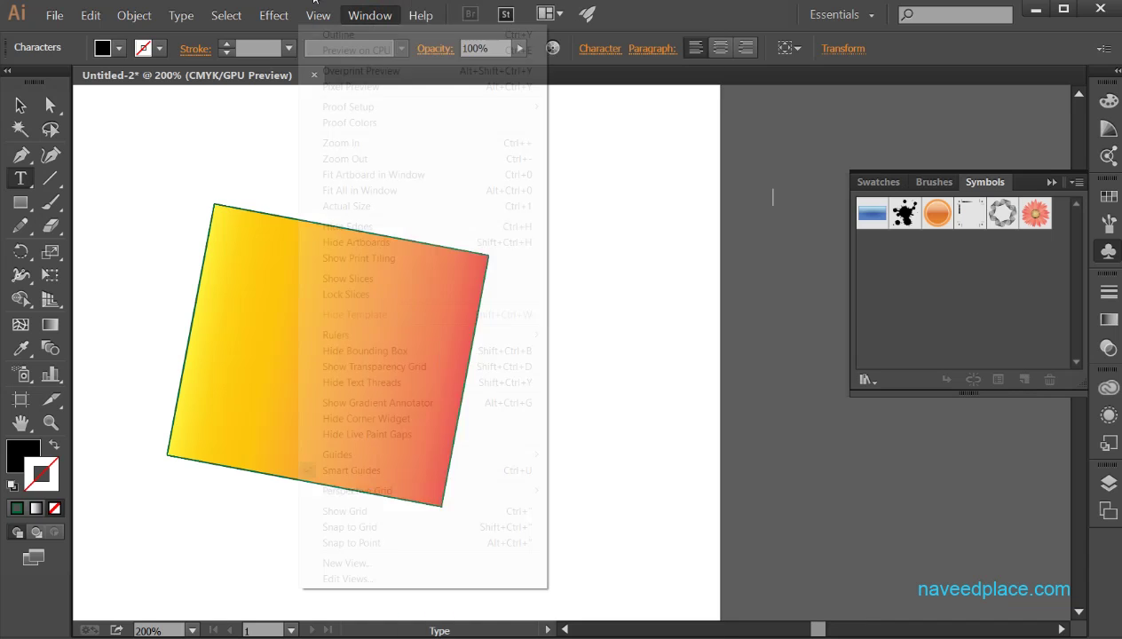
pyautogui.click(365, 22)
pyautogui.moveTo(661, 606)
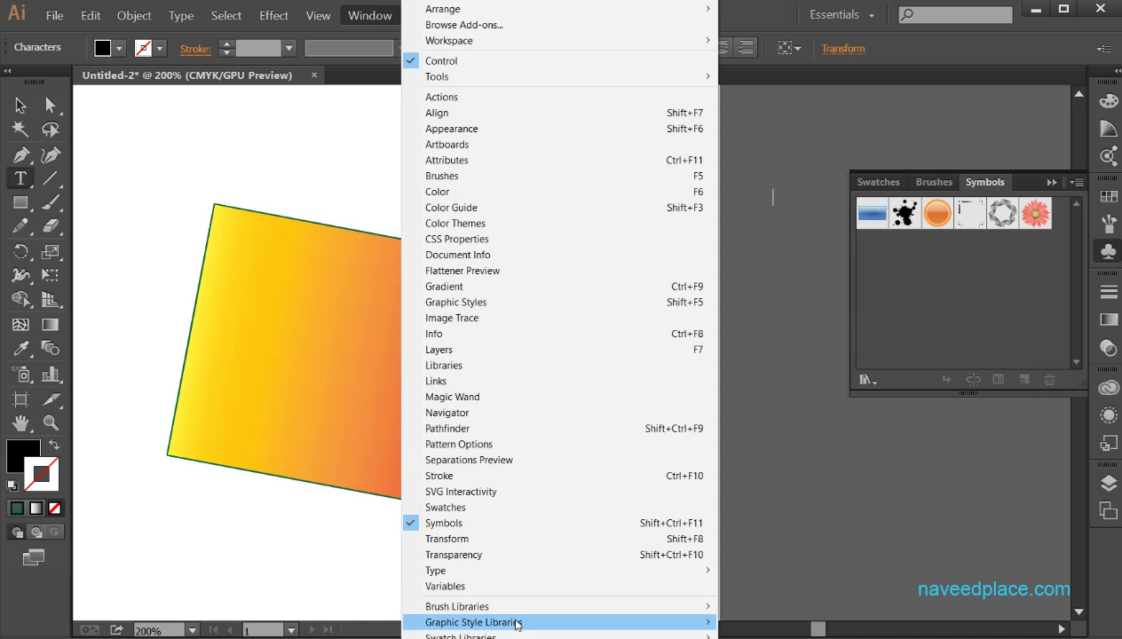
pyautogui.moveTo(570, 627)
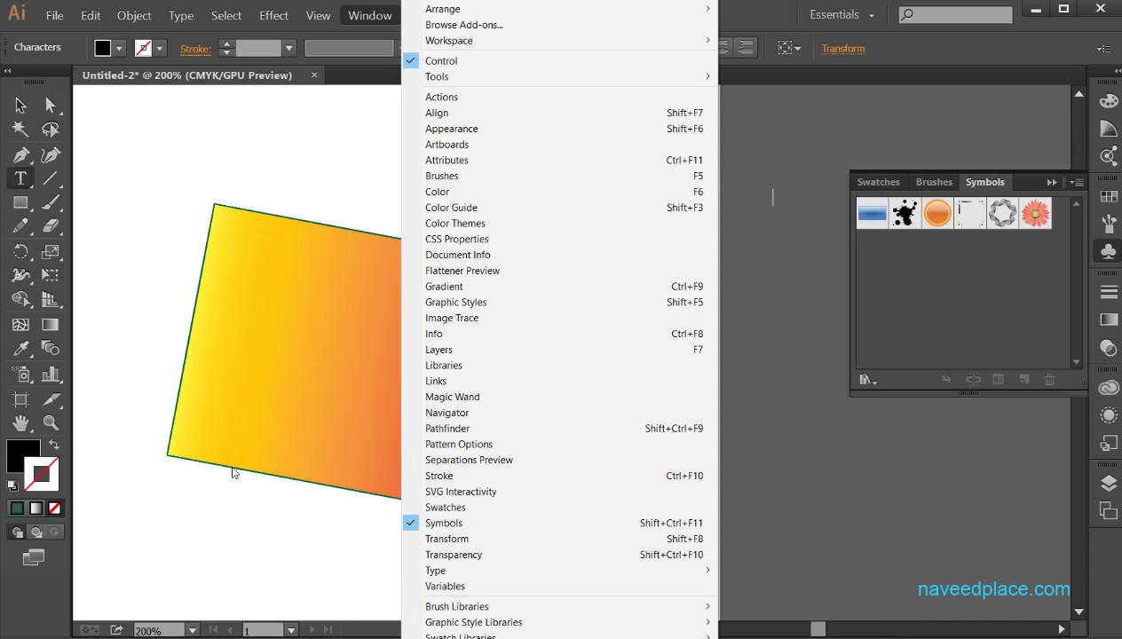
pyautogui.click(251, 568)
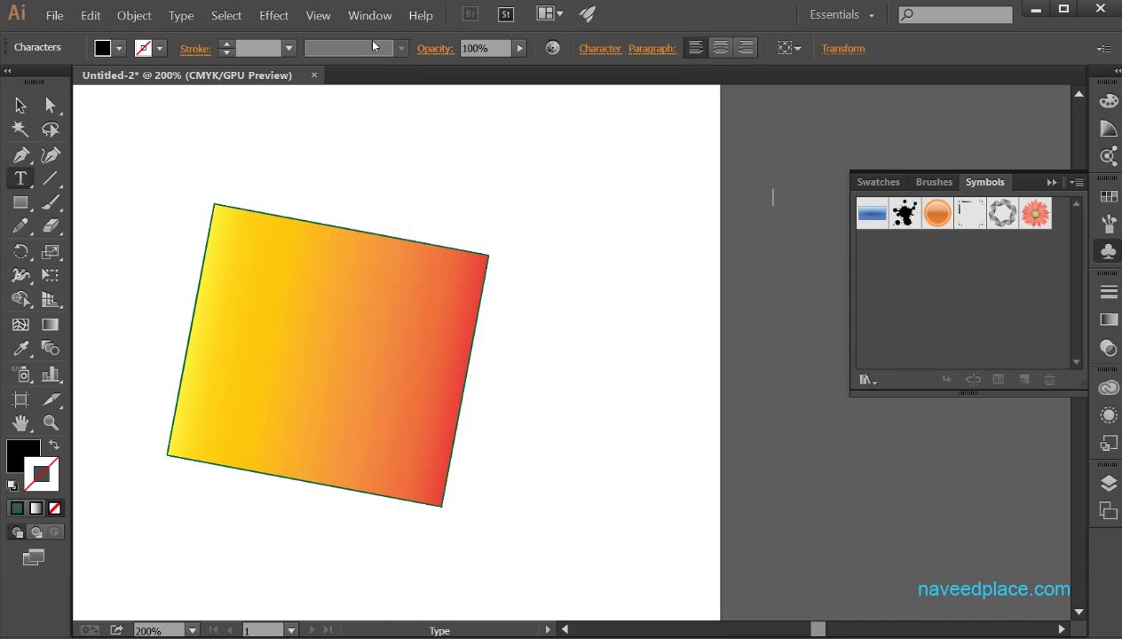
pyautogui.click(366, 21)
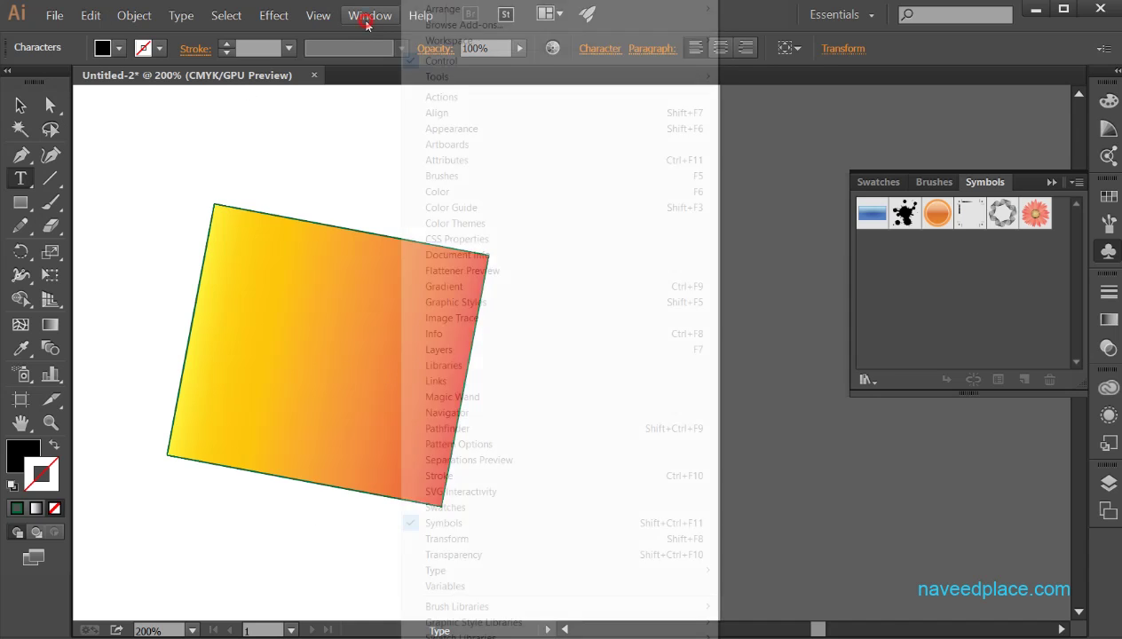